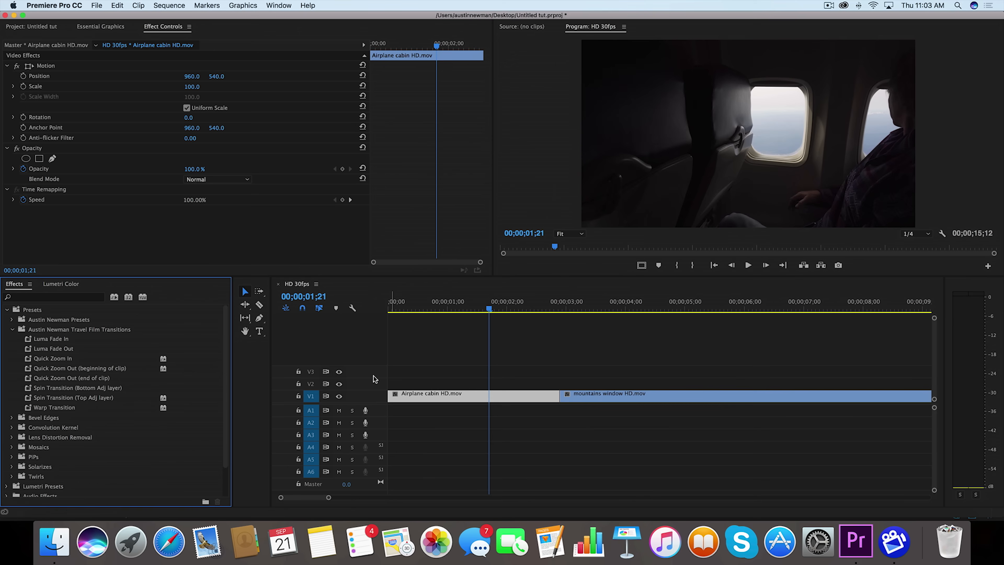
# Review the preset descriptions in the travel film transitions folder, reading the properties of Luma Fade In
pyautogui.click(519, 396)
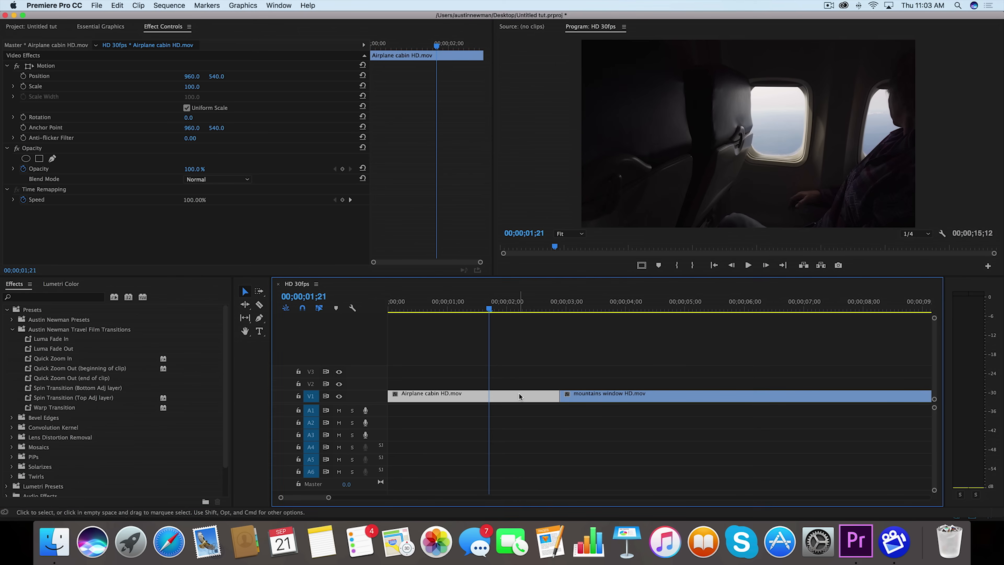
pyautogui.press('Down')
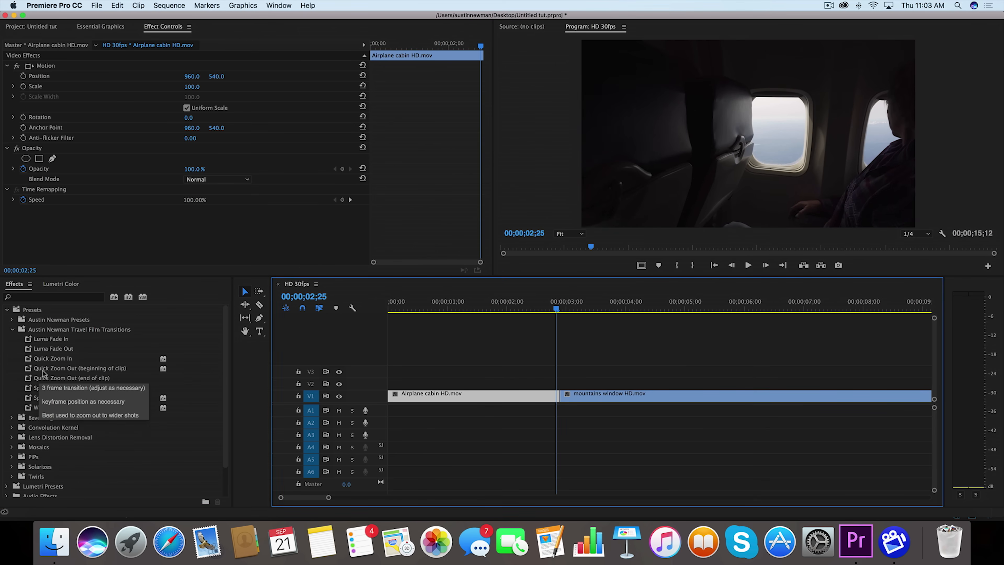
pyautogui.moveTo(39, 409)
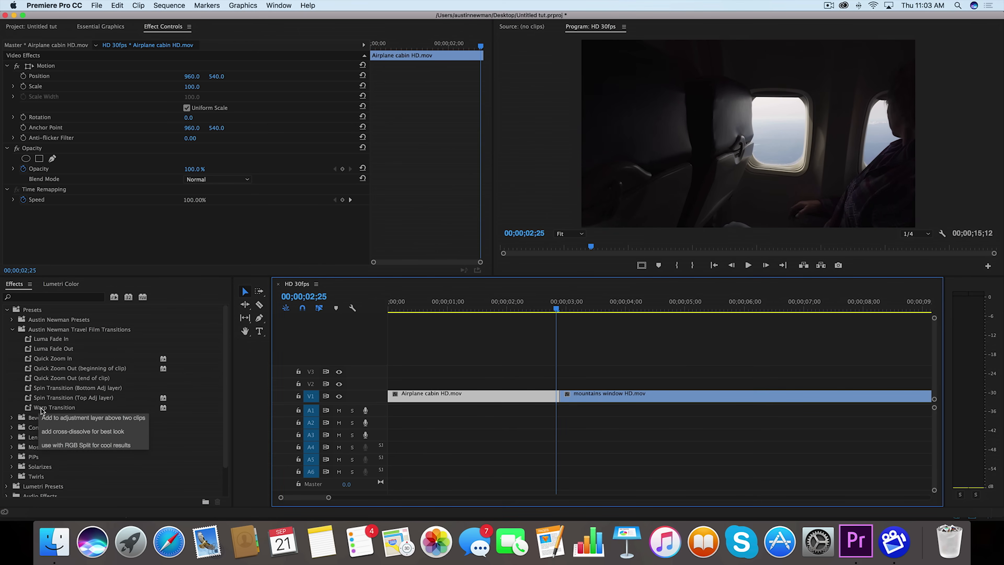
pyautogui.doubleClick(29, 342)
pyautogui.moveTo(533, 290); pyautogui.dragTo(468, 276)
pyautogui.click(509, 290)
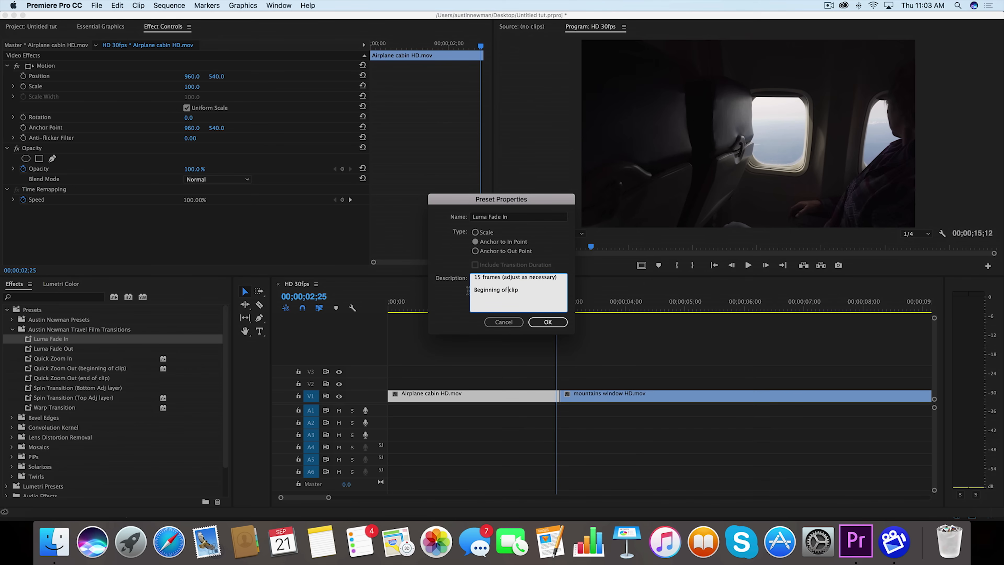
pyautogui.click(547, 322)
# Move the mountains window clip to V2 so it overlaps the Airplane cabin clip's end by about 15 frames, and apply the Luma Fade In preset
pyautogui.click(587, 403)
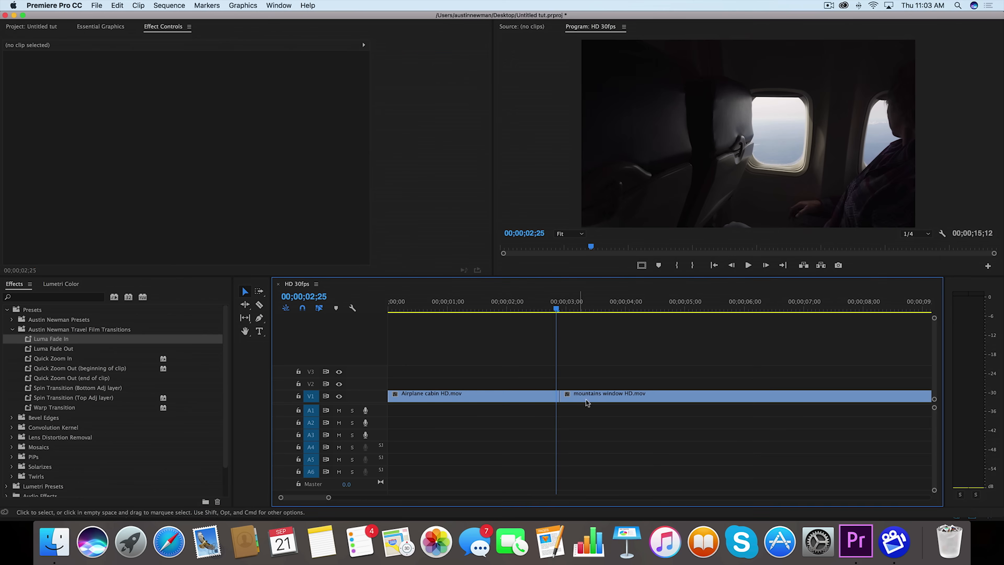
pyautogui.moveTo(584, 400)
pyautogui.mouseDown()
pyautogui.moveTo(613, 386)
pyautogui.moveTo(593, 387)
pyautogui.mouseUp()
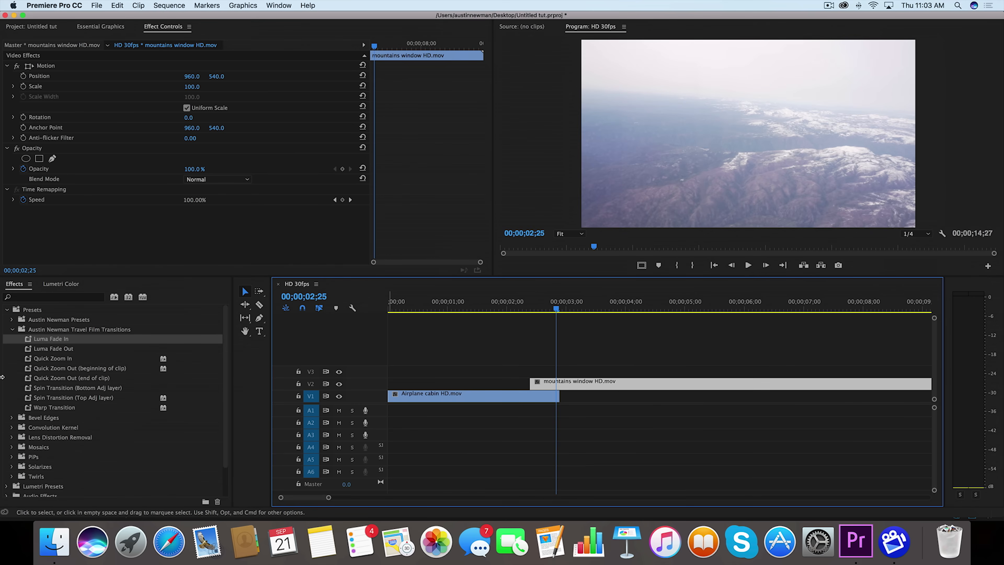
pyautogui.moveTo(28, 347); pyautogui.dragTo(534, 383)
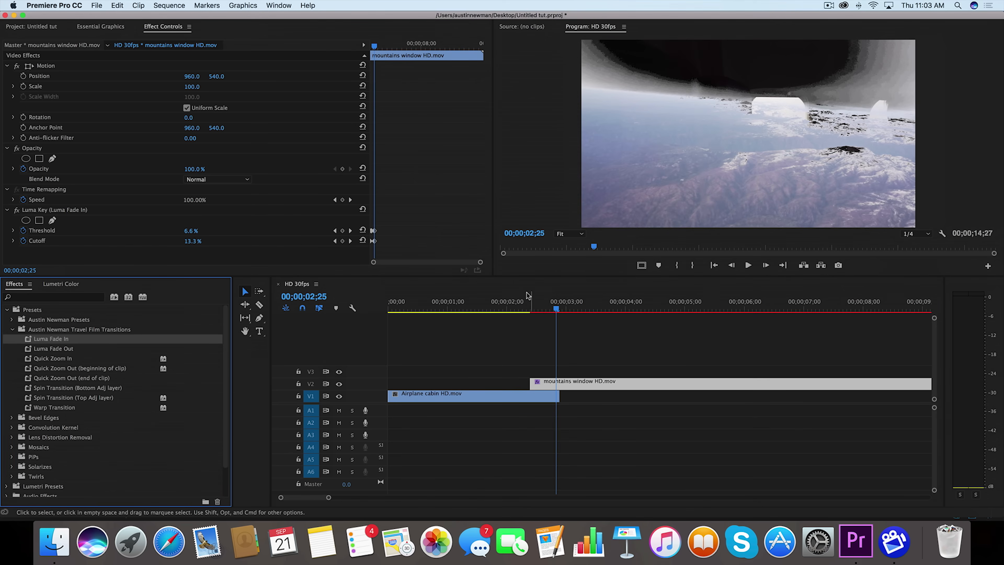
# Play back the Luma Fade In transition from just before the overlap and park the playhead inside it
pyautogui.click(521, 301)
pyautogui.press('space')
pyautogui.press('space')
pyautogui.click(544, 306)
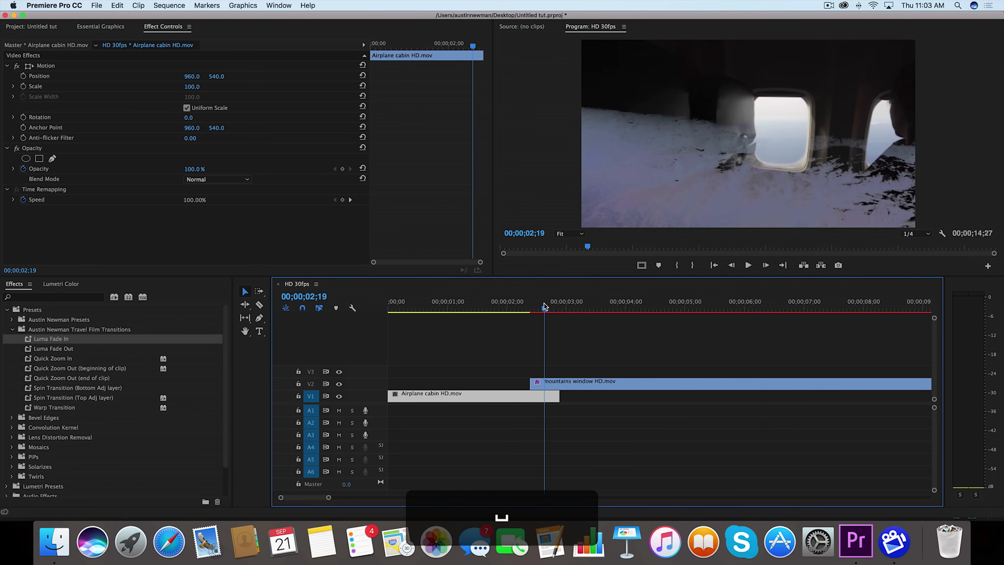
# Examine the Luma Key keyframes on the mountains window clip, enlarging their timeline and marking the ending keyframes
pyautogui.click(553, 386)
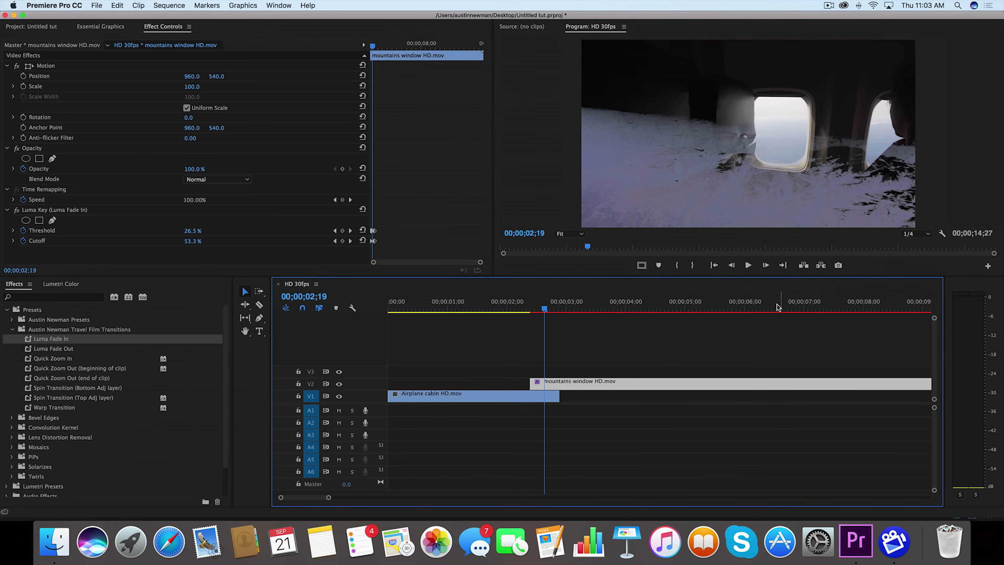
pyautogui.click(444, 251)
pyautogui.press('=')
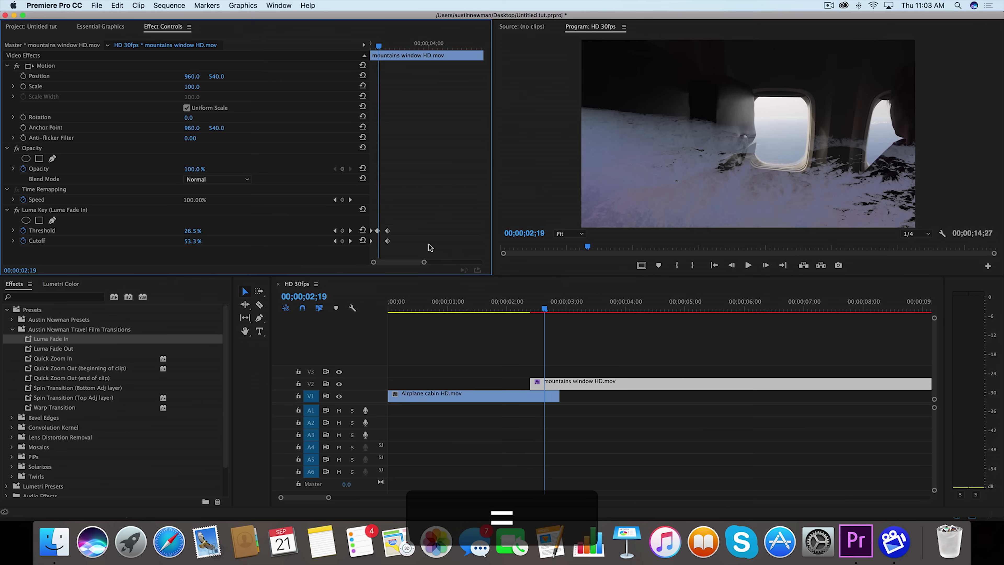
pyautogui.moveTo(421, 253); pyautogui.dragTo(386, 239)
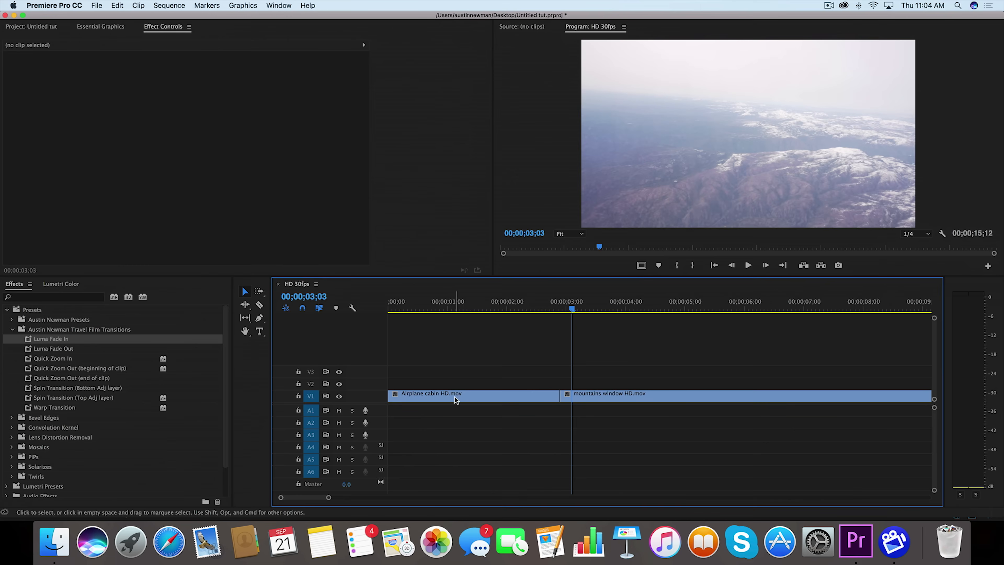
# Move the Airplane cabin clip to V2, overlapping the mountains window clip by about 15 frames, and apply the Luma Fade Out preset to it
pyautogui.moveTo(457, 396); pyautogui.dragTo(490, 390)
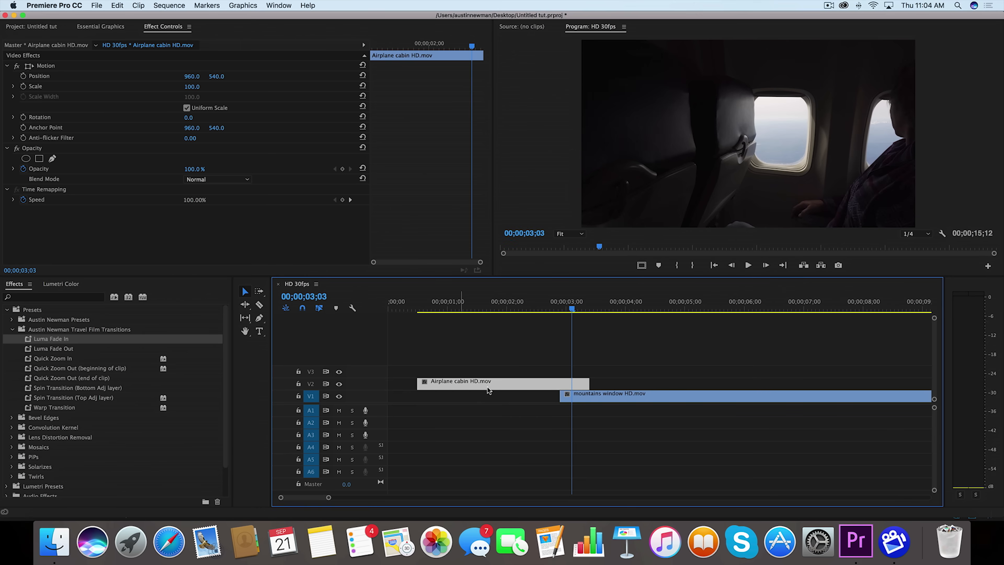
pyautogui.moveTo(31, 349); pyautogui.dragTo(569, 386)
# Play back the Luma Fade Out transition twice across the overlap and select the Airplane cabin clip
pyautogui.click(569, 310)
pyautogui.press('space')
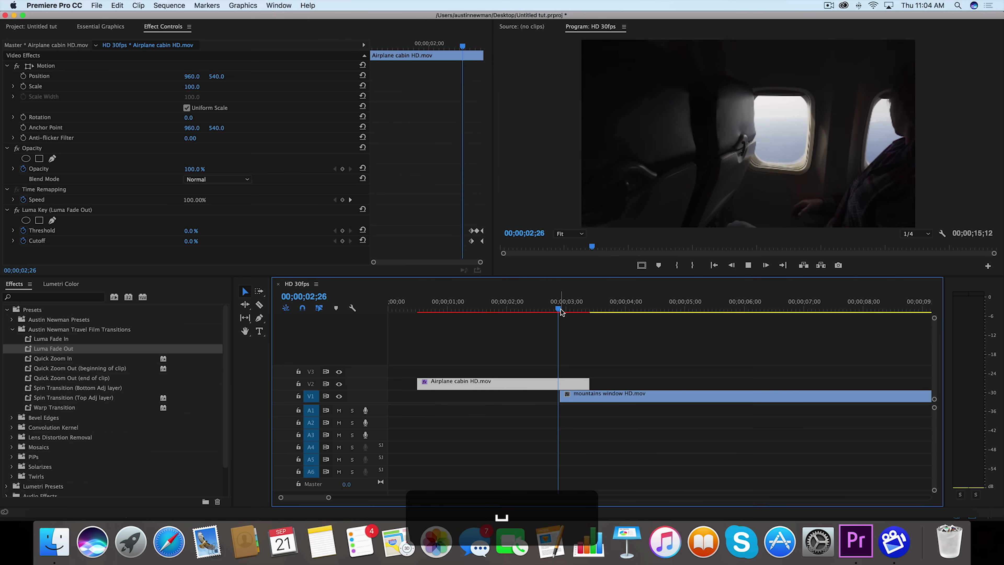
pyautogui.press('space')
pyautogui.click(559, 309)
pyautogui.press('space')
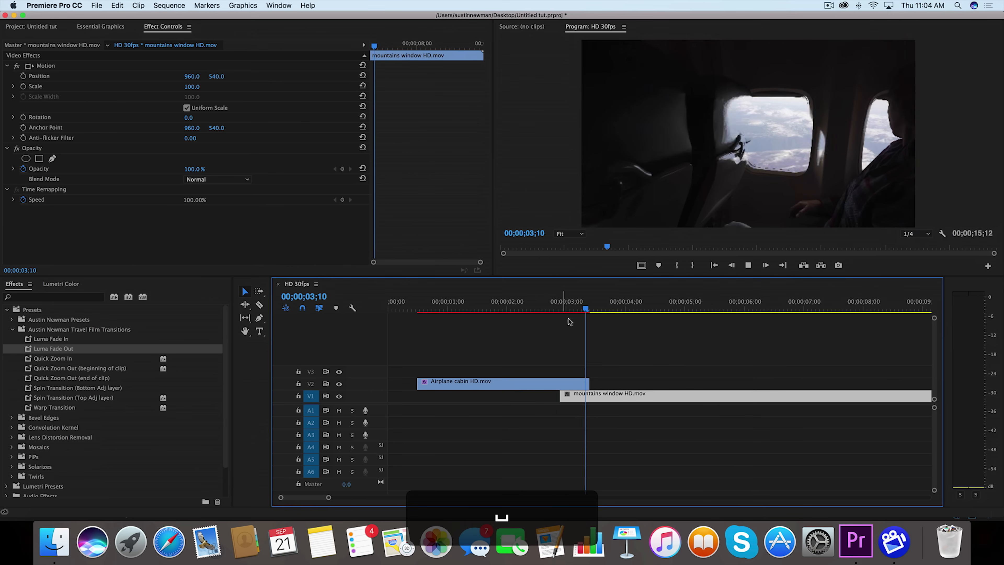
pyautogui.press('space')
pyautogui.click(562, 381)
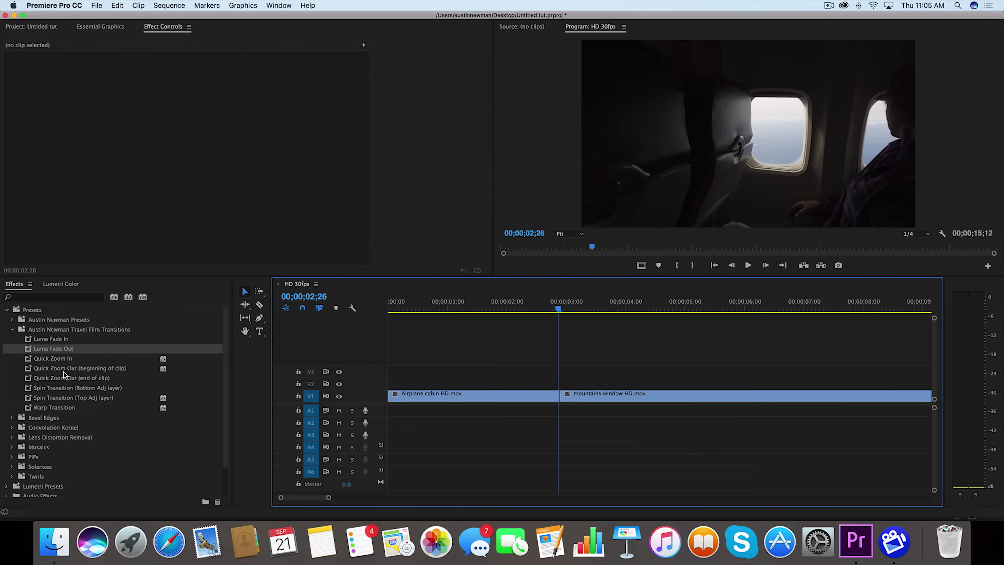
# Move the Airplane cabin clip to V2, slightly overlapping the mountains window clip, and read the Quick Zoom In preset's full description
pyautogui.moveTo(512, 400)
pyautogui.mouseDown()
pyautogui.moveTo(457, 386)
pyautogui.moveTo(505, 387)
pyautogui.mouseUp()
pyautogui.doubleClick(38, 358)
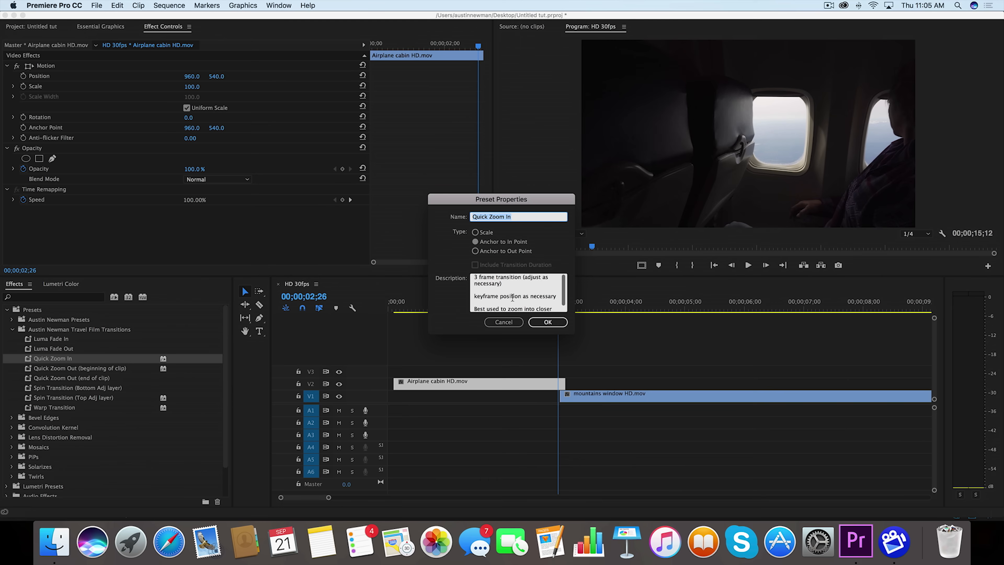
pyautogui.scroll(-2, 512, 297)
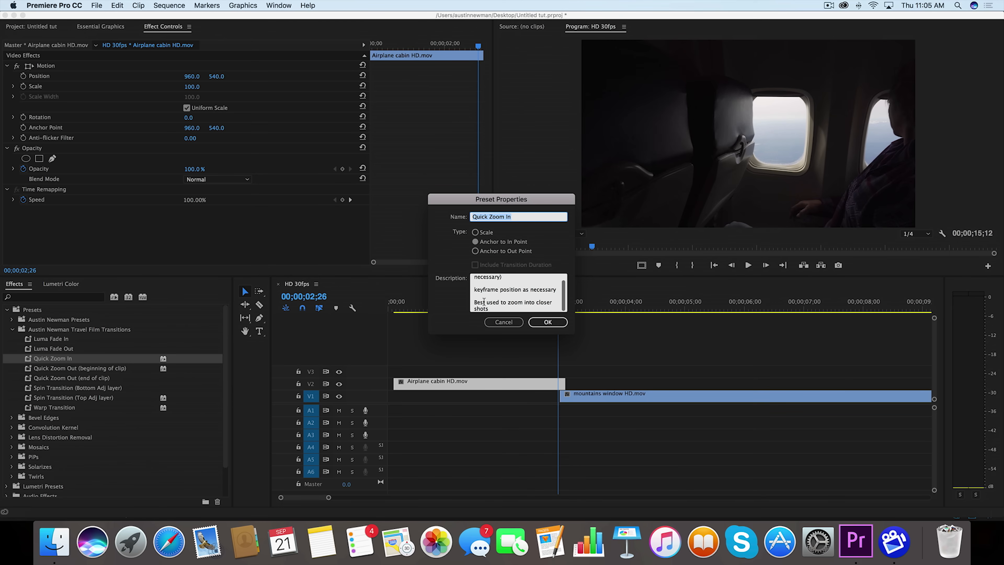
pyautogui.click(548, 321)
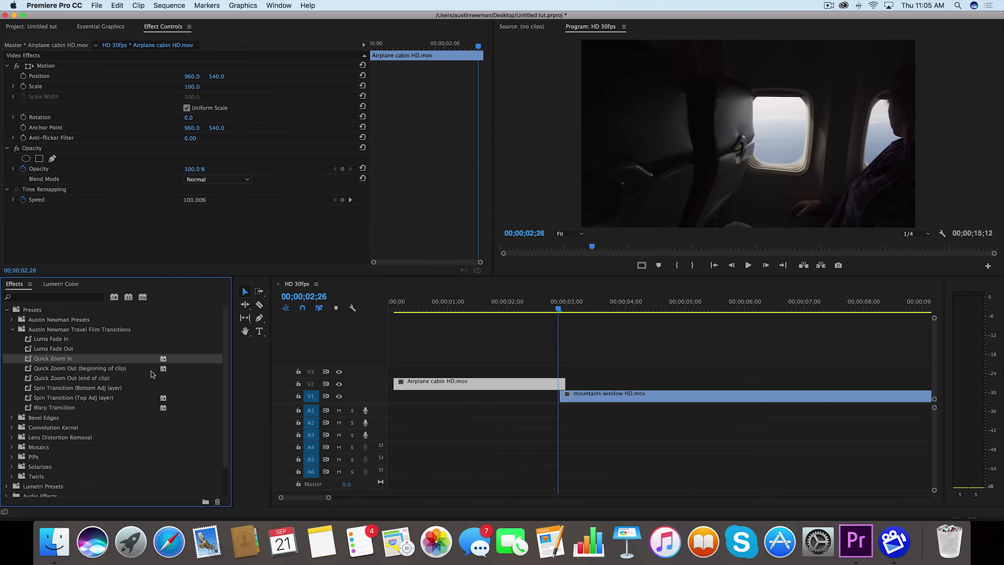
# Split the Airplane cabin clip where the mountains window clip starts and apply the Quick Zoom In preset to the short end piece
pyautogui.press('c')
pyautogui.click(560, 383)
pyautogui.press('v')
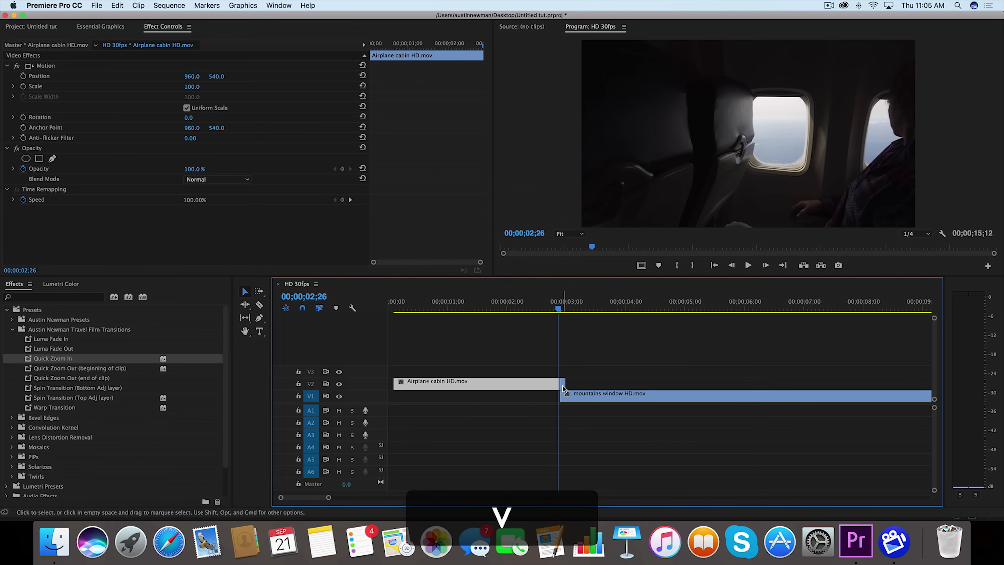
pyautogui.click(563, 385)
pyautogui.click(29, 359)
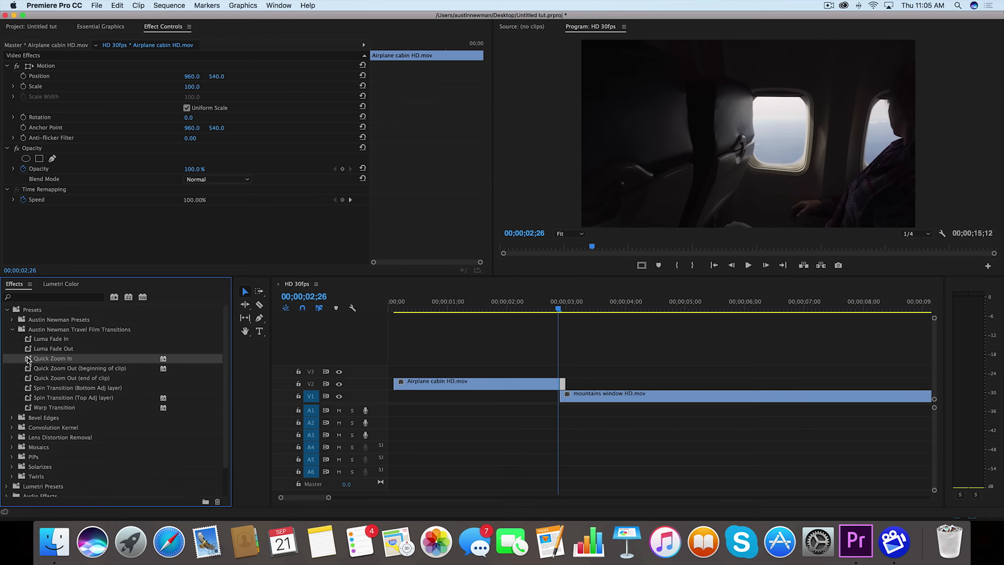
pyautogui.moveTo(28, 359); pyautogui.dragTo(562, 386)
# Play back the Quick Zoom In transition and check its individual frames in the program monitor
pyautogui.press('space')
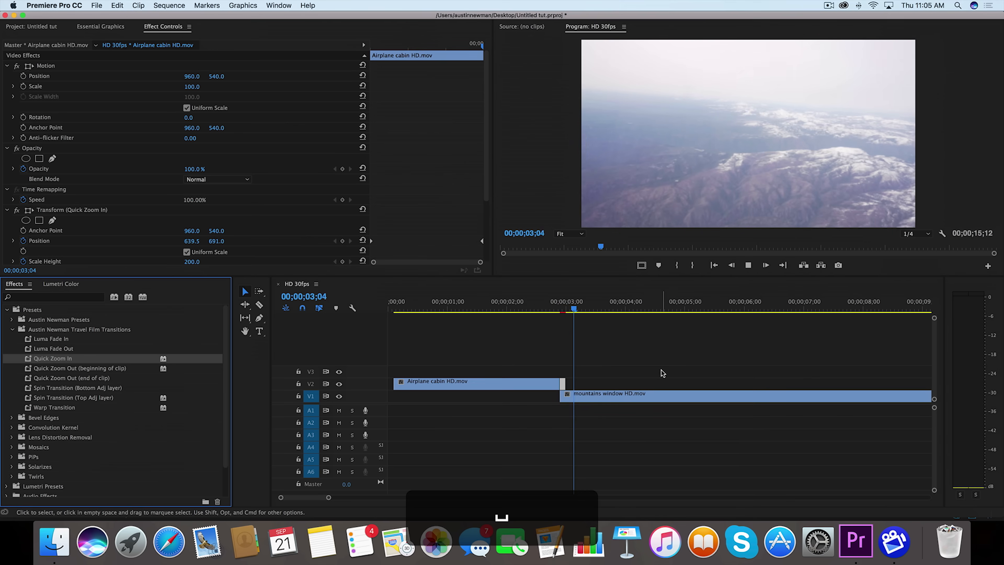
pyautogui.press('space')
pyautogui.click(560, 308)
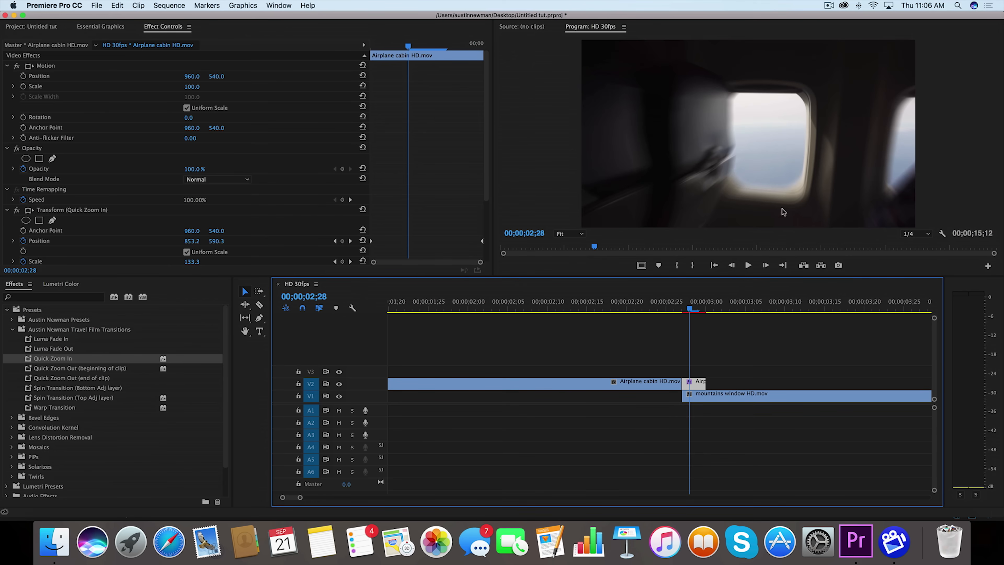
pyautogui.click(782, 265)
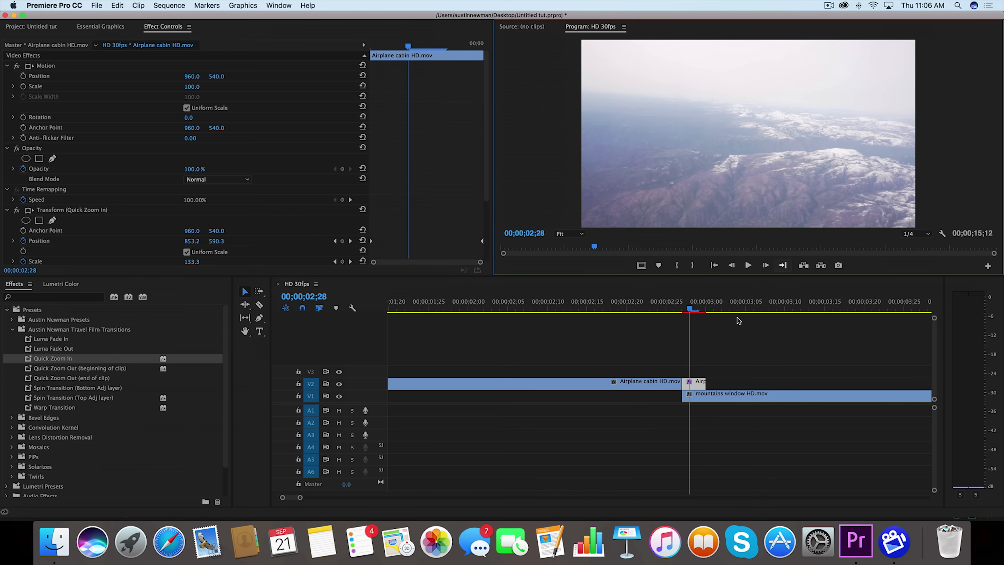
# Extend the short Airplane cabin piece by one frame and set its Quick Zoom In Transform horizontal position to 939.5 at the end keyframe
pyautogui.click(693, 381)
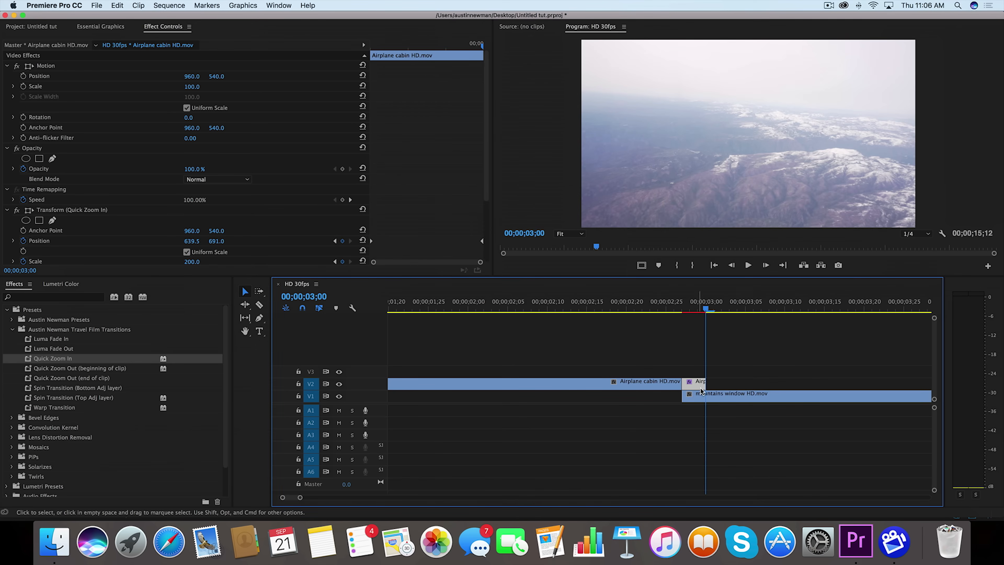
pyautogui.moveTo(706, 383); pyautogui.dragTo(713, 383)
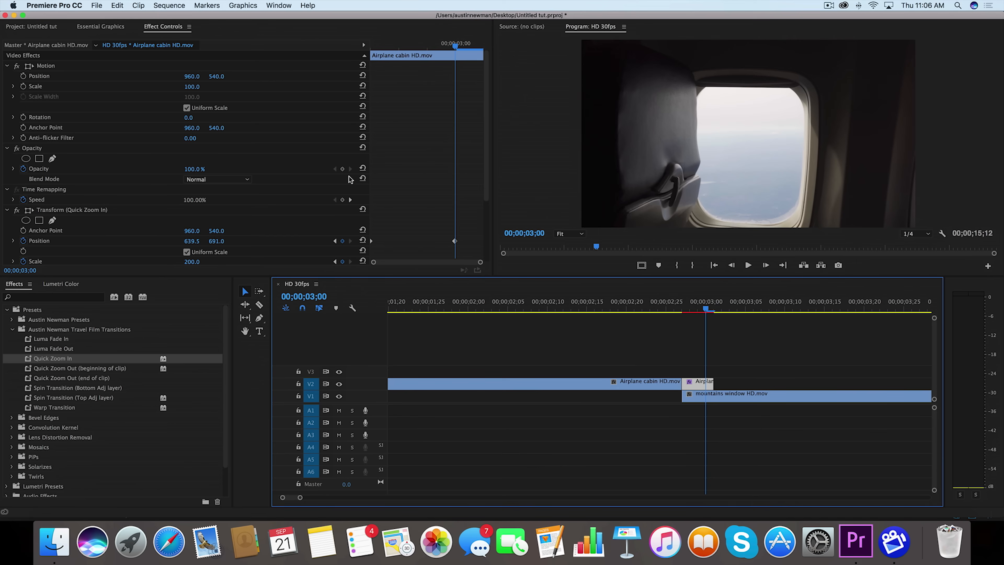
pyautogui.scroll(-5, 126, 225)
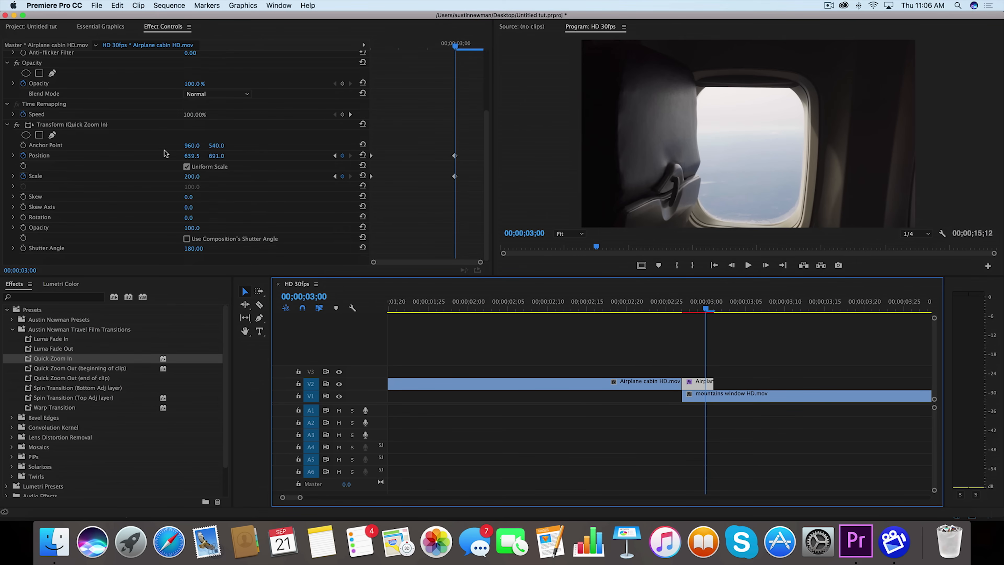
pyautogui.moveTo(192, 159); pyautogui.dragTo(312, 158)
pyautogui.scroll(5, 140, 148)
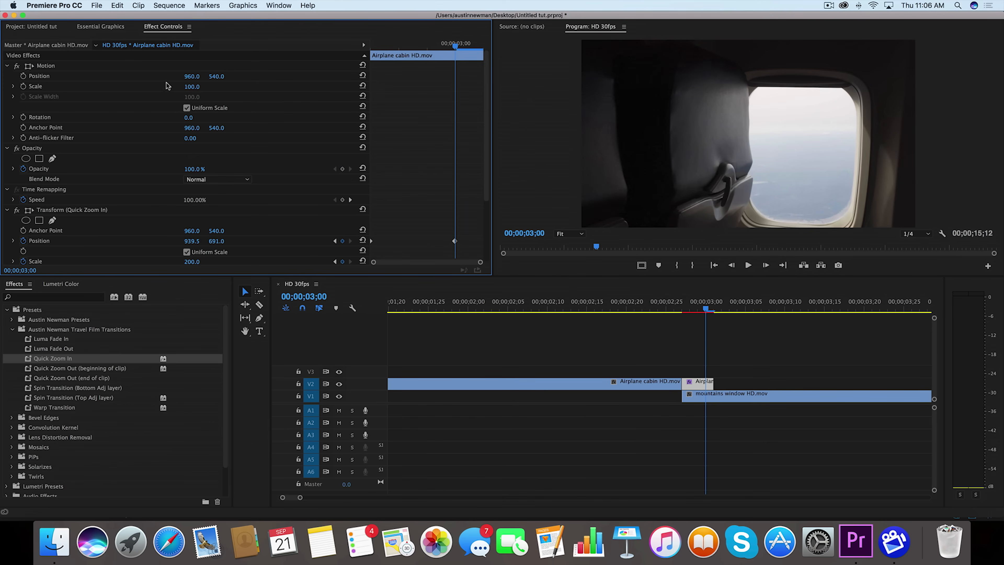
pyautogui.scroll(-5, 126, 186)
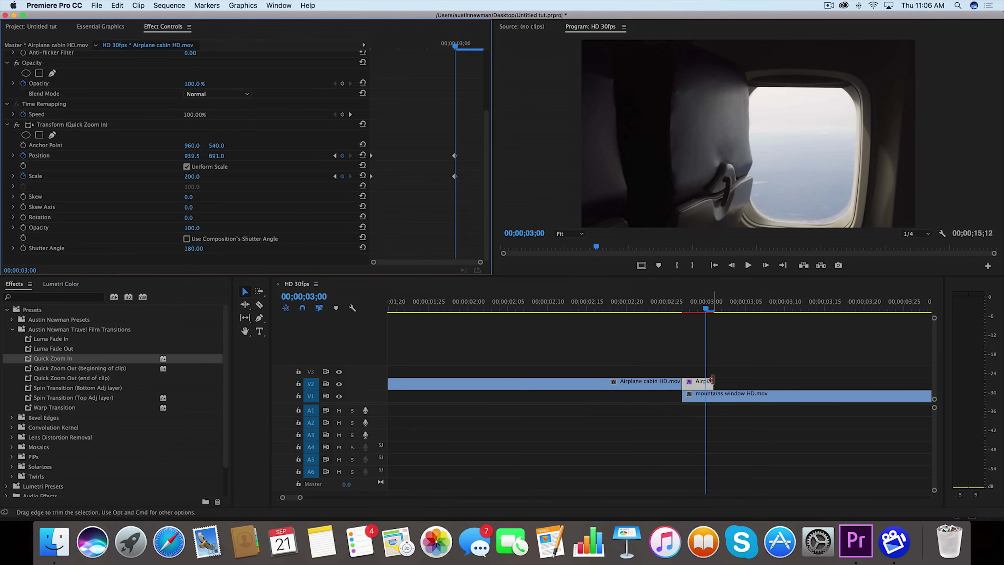
# Trim the short Airplane cabin piece back by one frame and play the zoom transition from before the cut
pyautogui.moveTo(712, 383); pyautogui.dragTo(705, 384)
pyautogui.click(667, 305)
pyautogui.press('space')
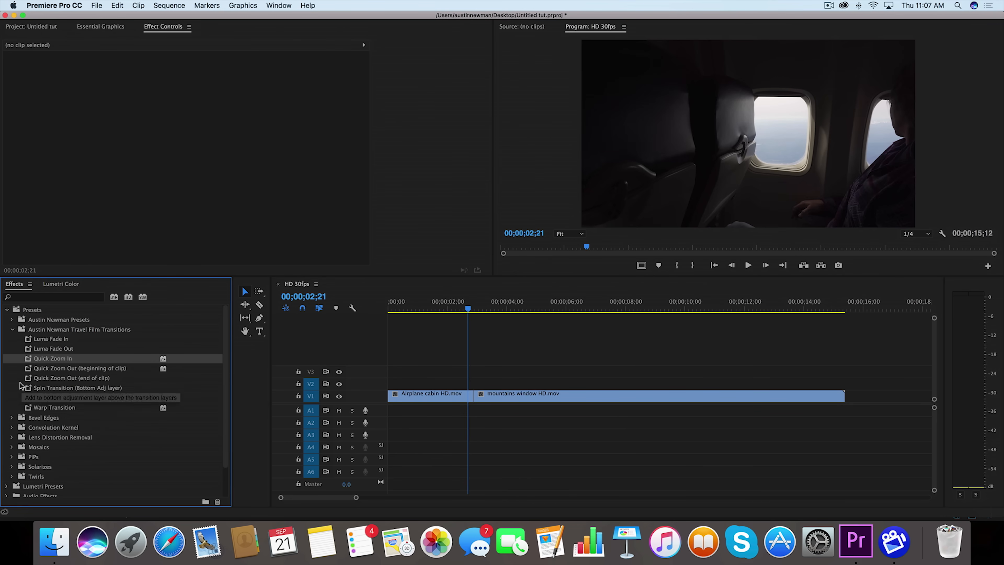
# Move the mountains window clip to V2 so it overlaps the last three frames of the Airplane cabin clip
pyautogui.click(494, 396)
pyautogui.press('=')
pyautogui.press('=')
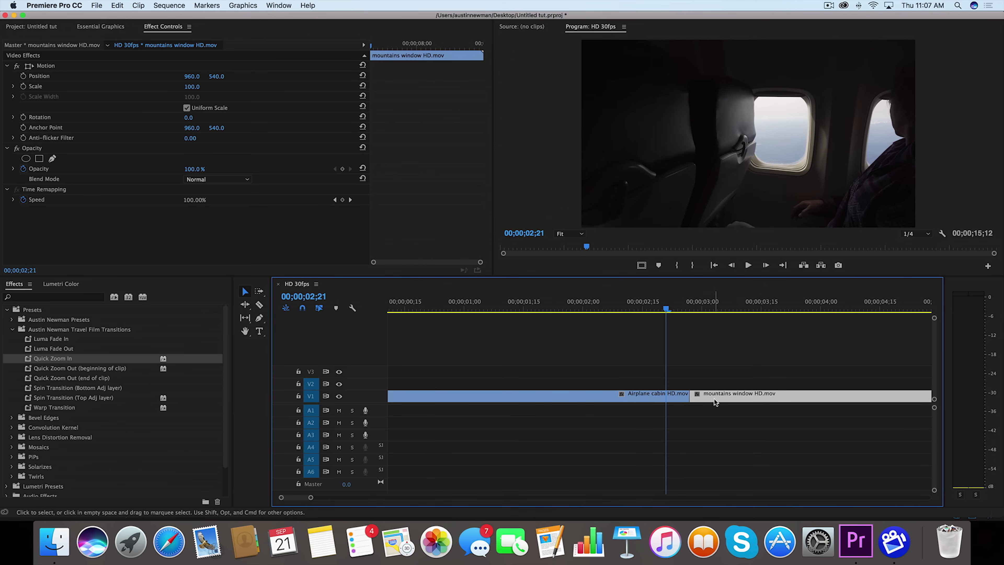
pyautogui.moveTo(726, 400); pyautogui.dragTo(741, 387)
# Split off the mountains window clip's overlapping first three frames and apply the Quick Zoom Out (beginning of clip) preset to them
pyautogui.press('v')
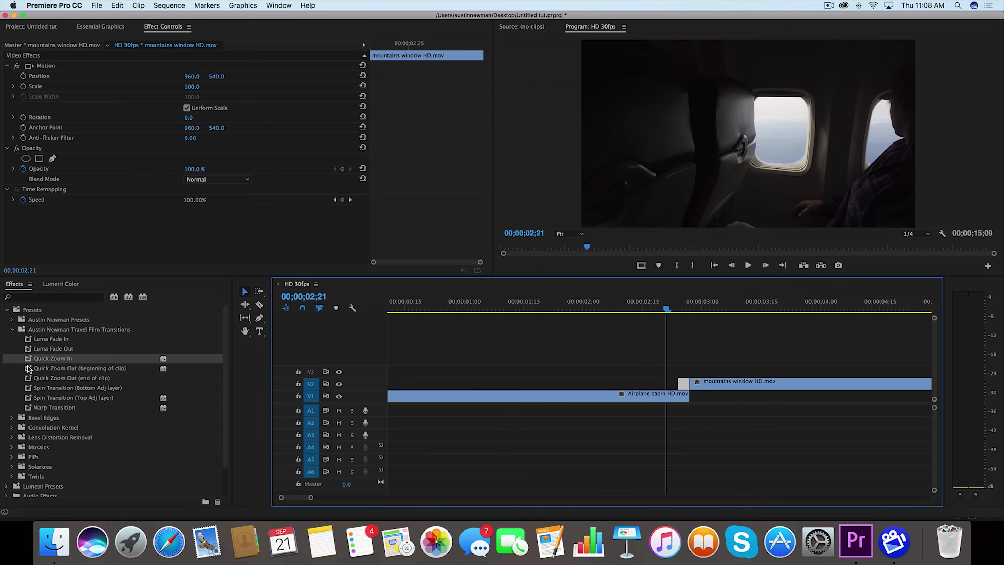
pyautogui.moveTo(29, 368); pyautogui.dragTo(683, 382)
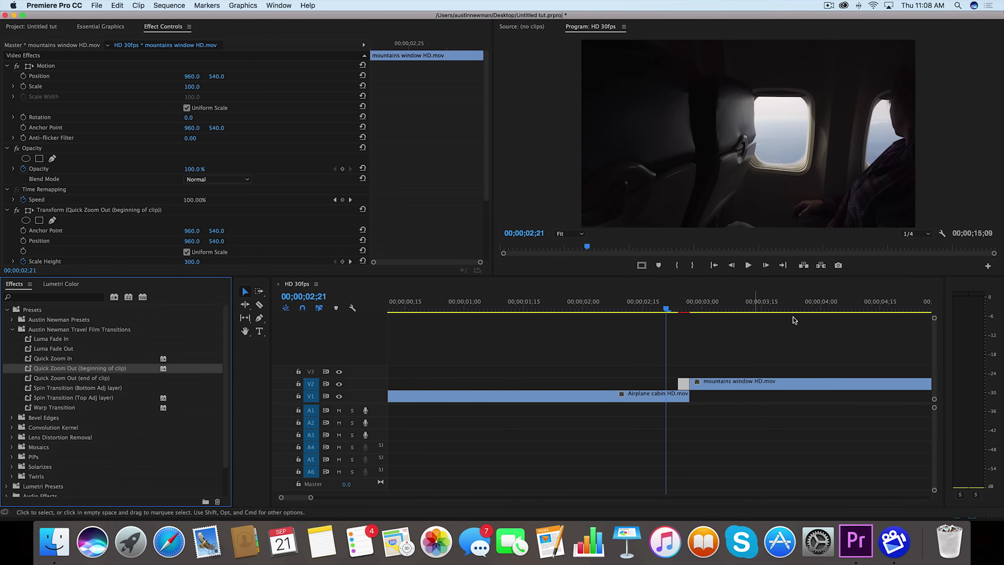
# Play back the Quick Zoom Out transition and scrub to the frames just before the overlap
pyautogui.press('space')
pyautogui.press('space')
pyautogui.click(668, 300)
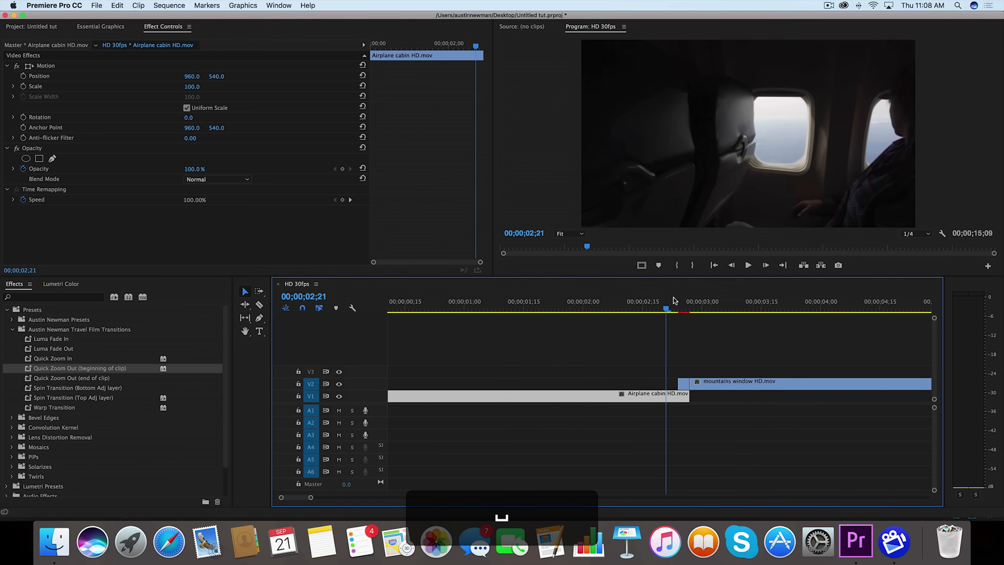
pyautogui.moveTo(674, 301)
pyautogui.mouseDown()
pyautogui.moveTo(691, 302)
pyautogui.moveTo(677, 311)
pyautogui.mouseUp()
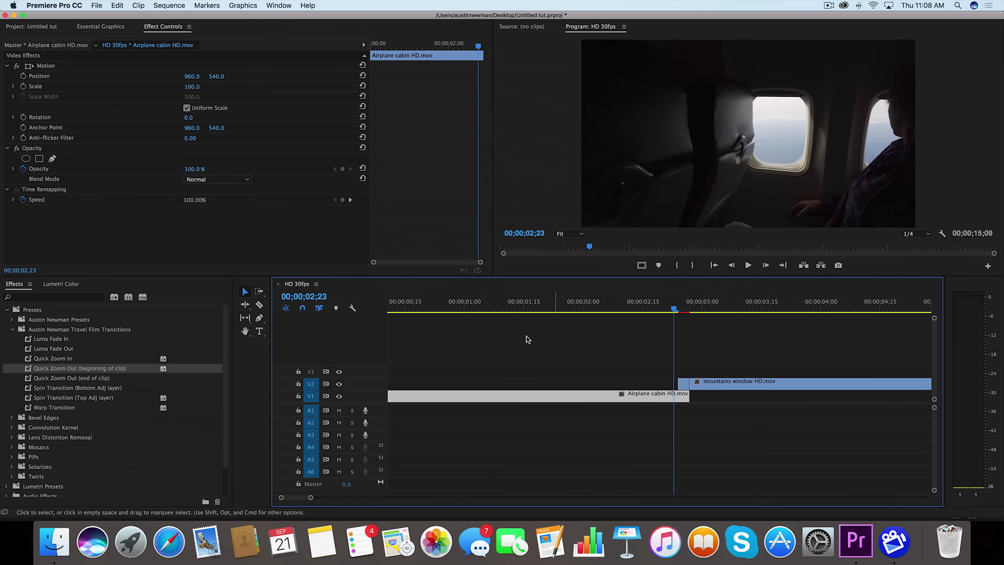
# Undo the Quick Zoom Out preset, the split and the move of the mountains window clip
pyautogui.press('super+z')
pyautogui.press('super+z')
pyautogui.press('super+z')
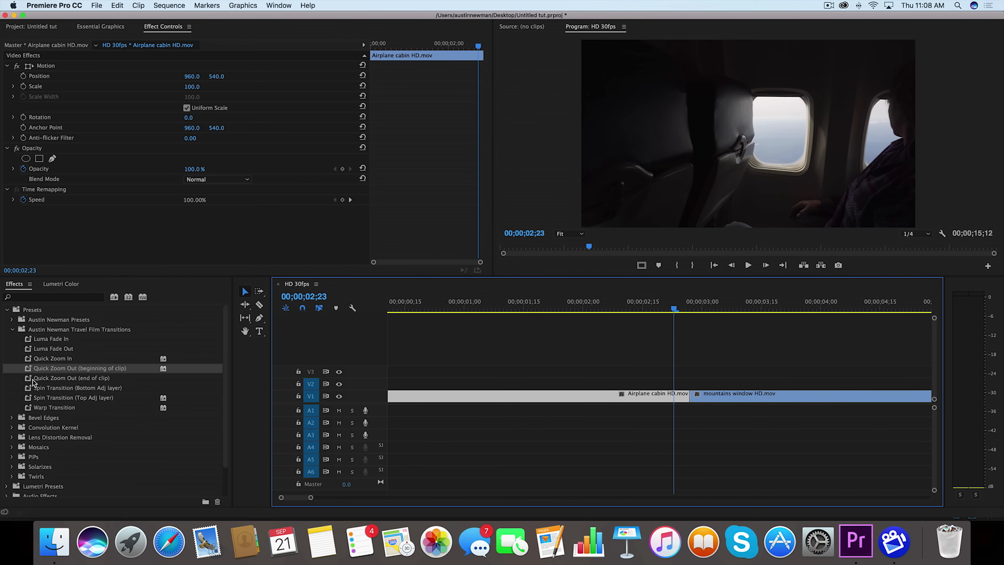
# Duplicate the Airplane cabin clip onto V1 after the end of the mountains window clip
pyautogui.press('-')
pyautogui.press('-')
pyautogui.moveTo(417, 398); pyautogui.dragTo(880, 400)
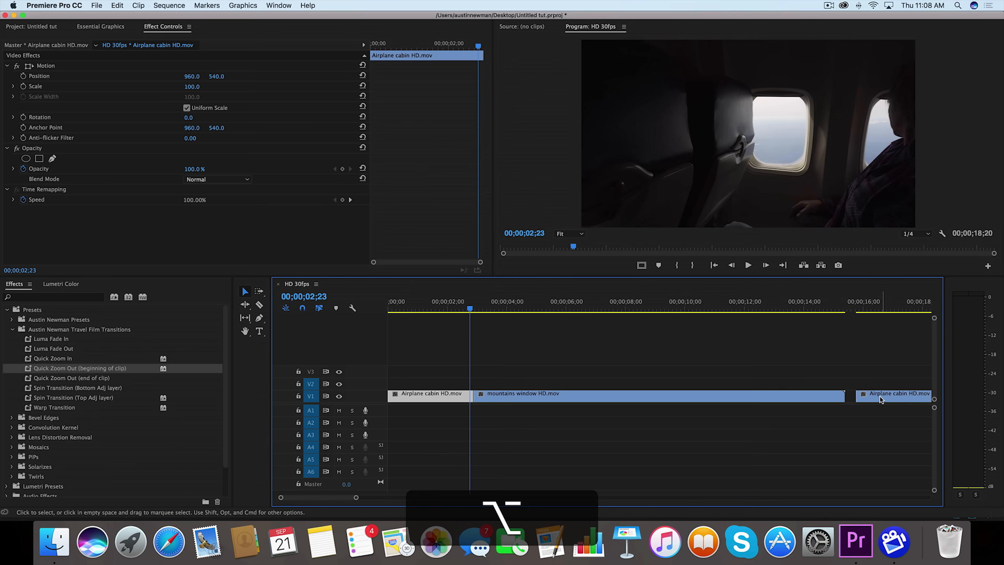
pyautogui.click(847, 304)
pyautogui.press('=')
pyautogui.press('=')
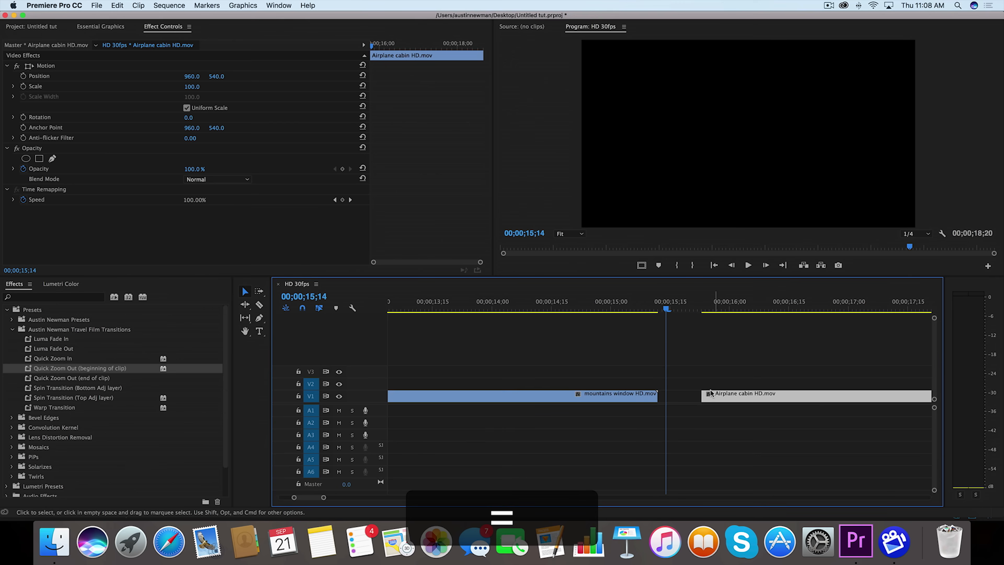
# Move the mountains window clip to V2 and shift the second Airplane cabin clip to overlap its last three frames
pyautogui.click(40, 379)
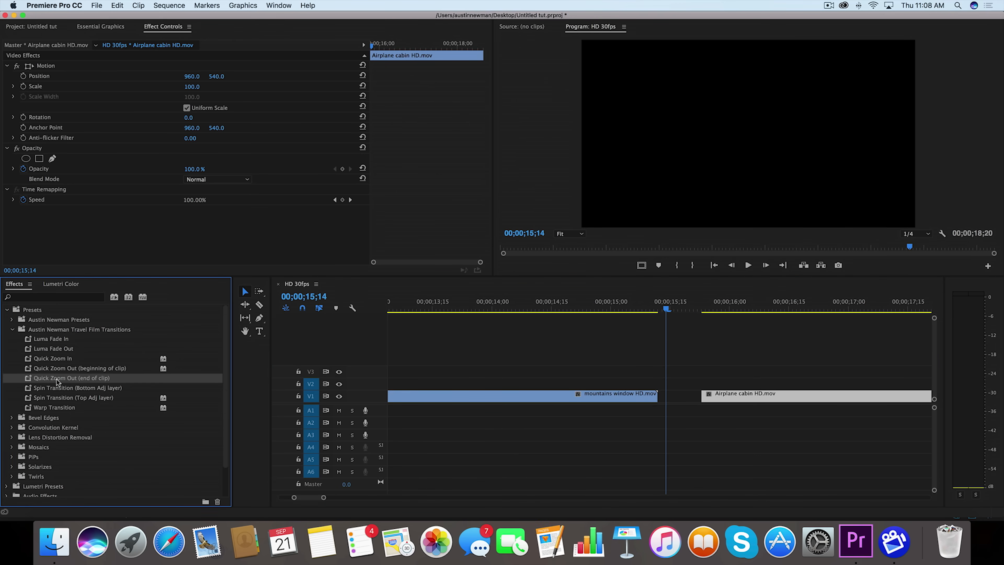
pyautogui.moveTo(618, 396); pyautogui.dragTo(619, 385)
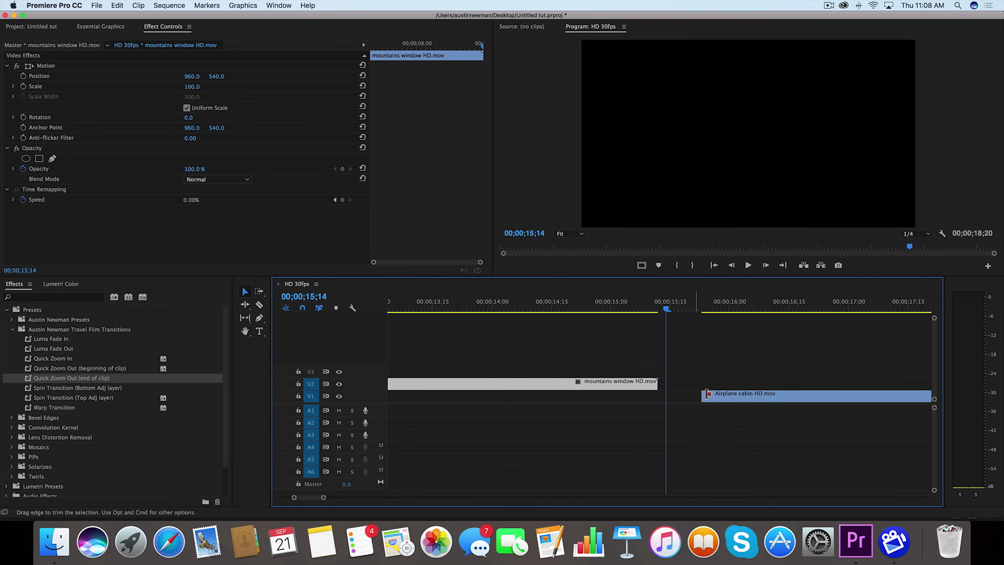
pyautogui.moveTo(726, 397); pyautogui.dragTo(670, 402)
# Split the mountains window clip at 00;00;15;09 and select its three-frame end piece
pyautogui.click(647, 309)
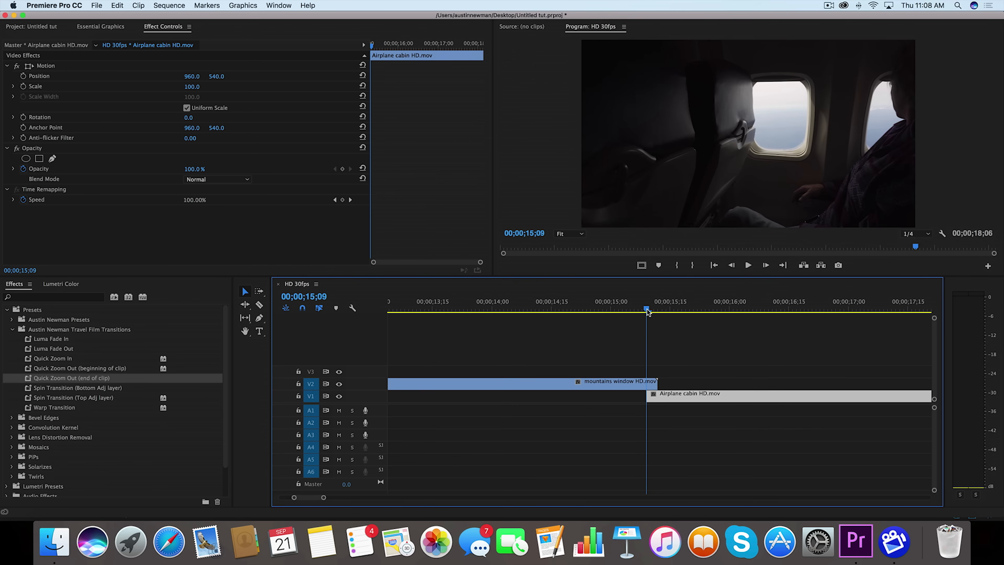
pyautogui.press('c')
pyautogui.click(648, 385)
pyautogui.press('v')
pyautogui.click(651, 386)
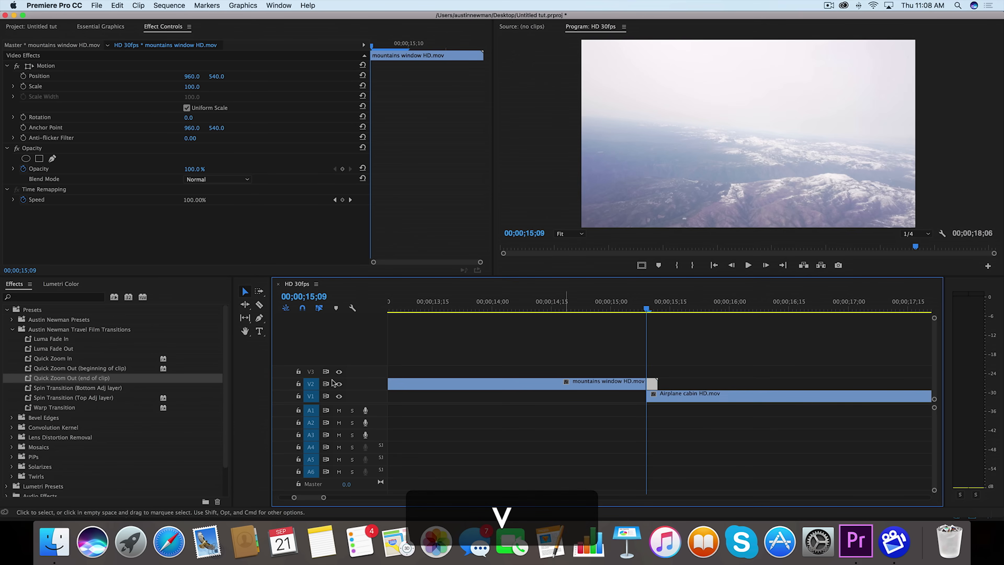
# Apply the Quick Zoom Out (end of clip) preset to the split-off end piece and play back the transition
pyautogui.moveTo(27, 377); pyautogui.dragTo(653, 385)
pyautogui.click(623, 308)
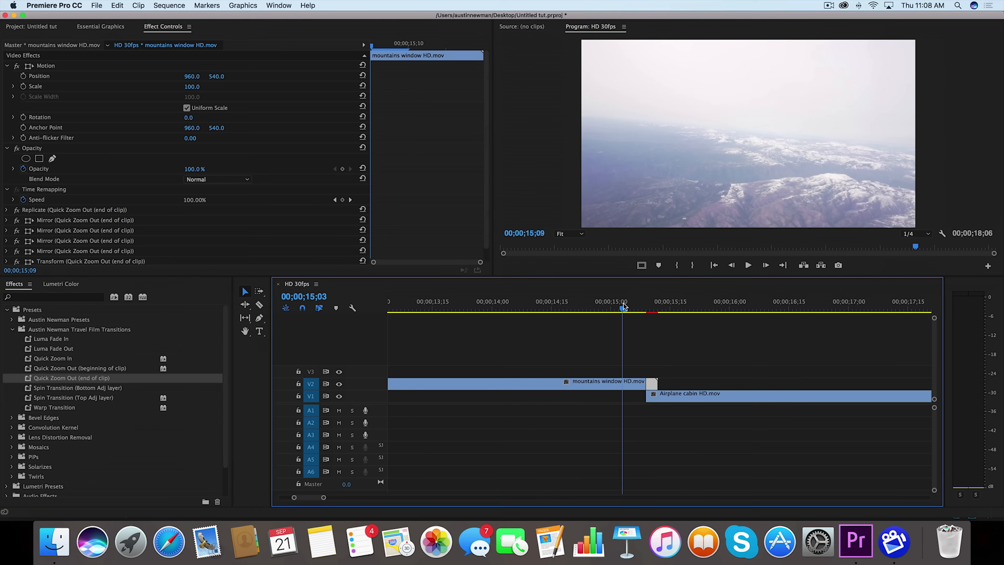
pyautogui.press('space')
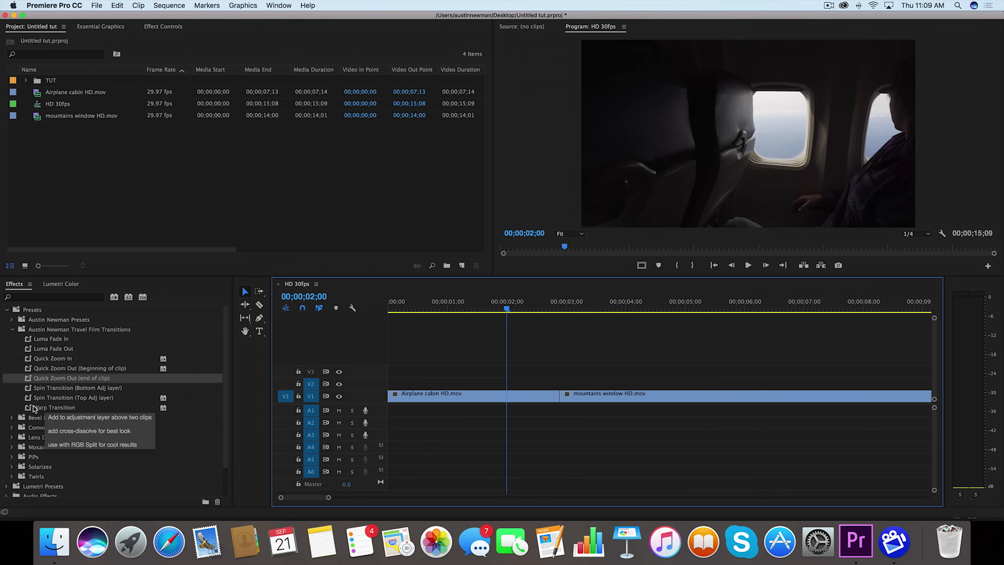
# Create a 1920 x 1080 adjustment layer at 29.97 fps and place it on V2 across the cut between the two clips
pyautogui.click(536, 399)
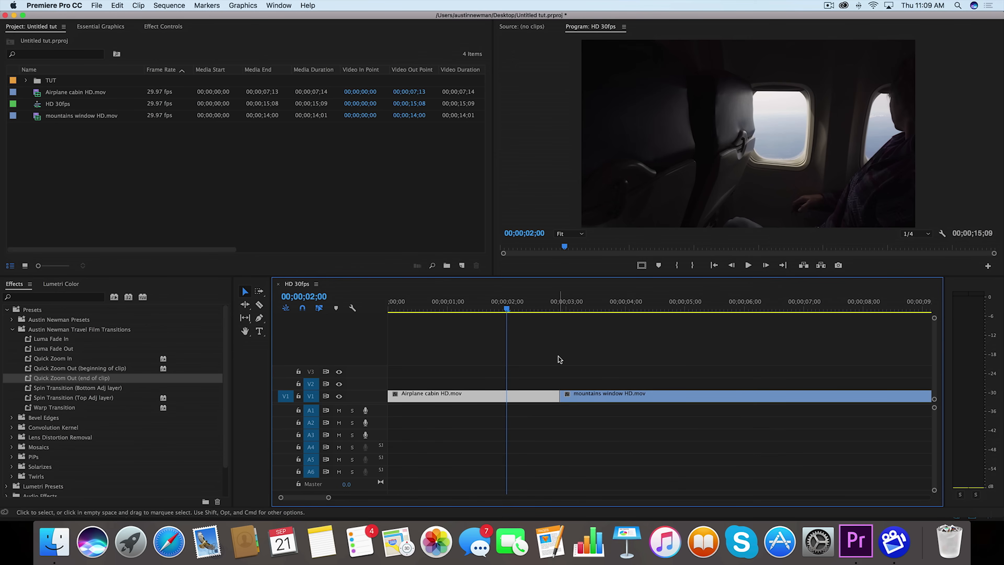
pyautogui.rightClick(109, 164)
pyautogui.moveTo(146, 205)
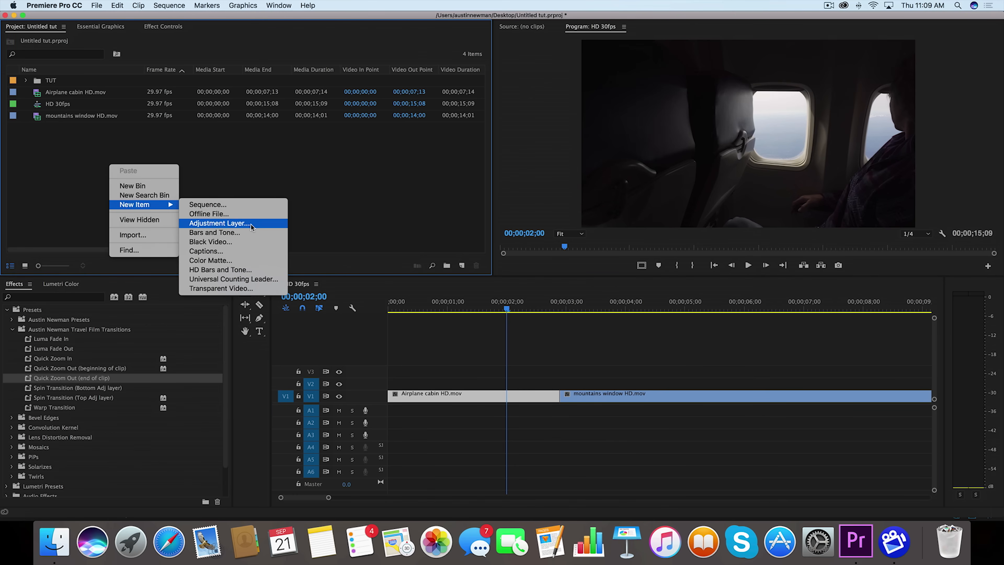
pyautogui.click(251, 224)
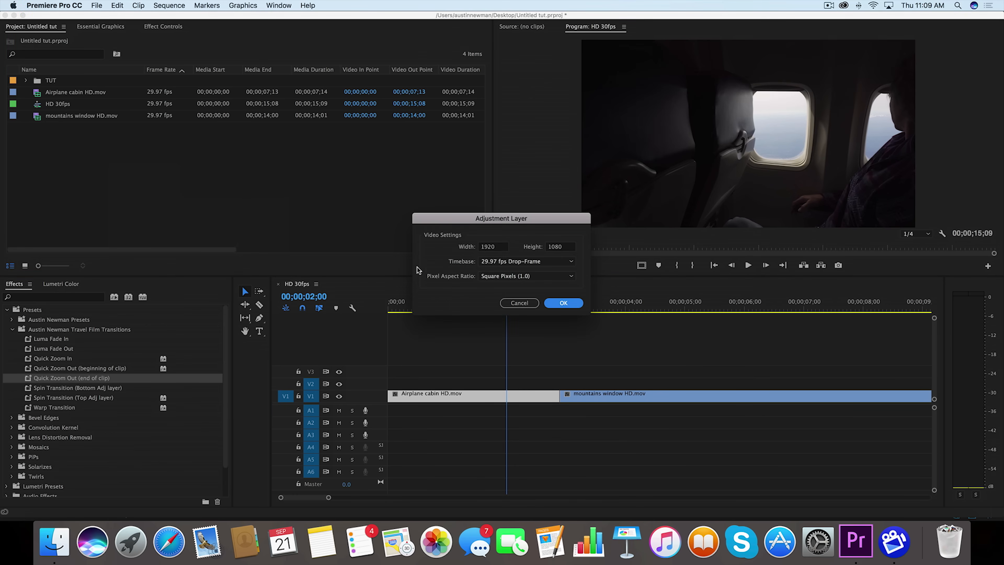
pyautogui.click(563, 303)
pyautogui.click(67, 170)
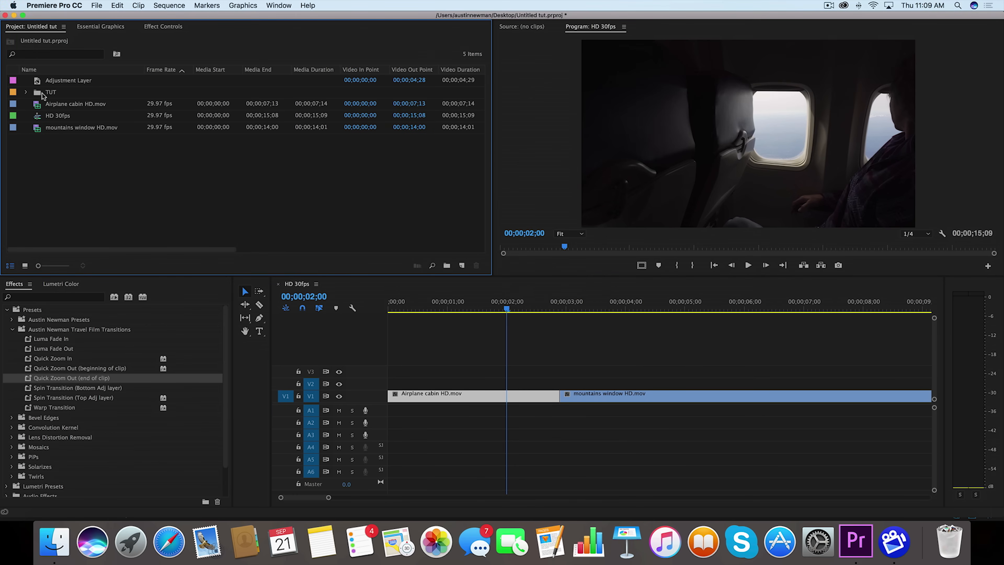
pyautogui.click(37, 81)
pyautogui.moveTo(36, 81); pyautogui.dragTo(452, 382)
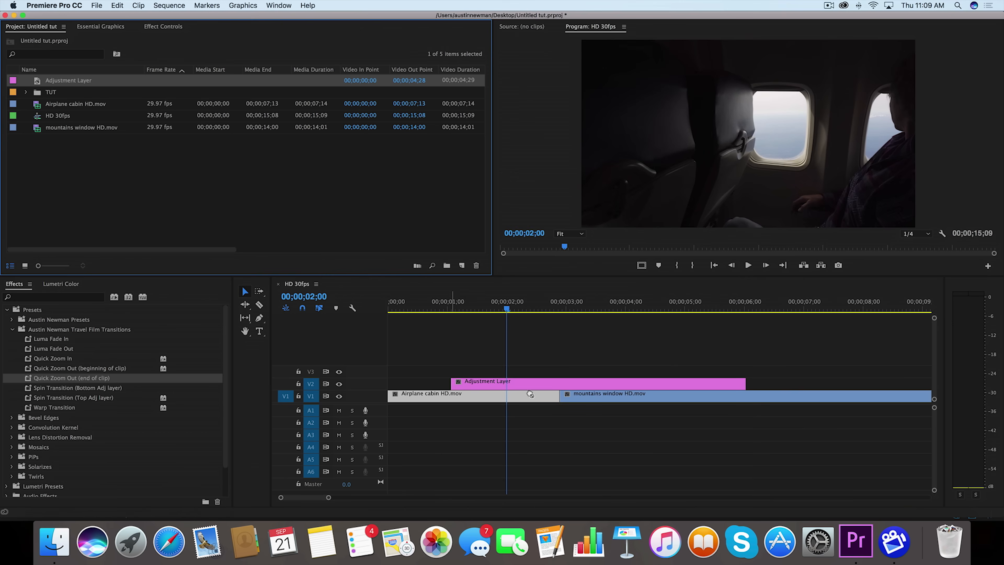
# Trim the start of the adjustment layer to 00;00;02;20, seven frames before the cut
pyautogui.click(560, 308)
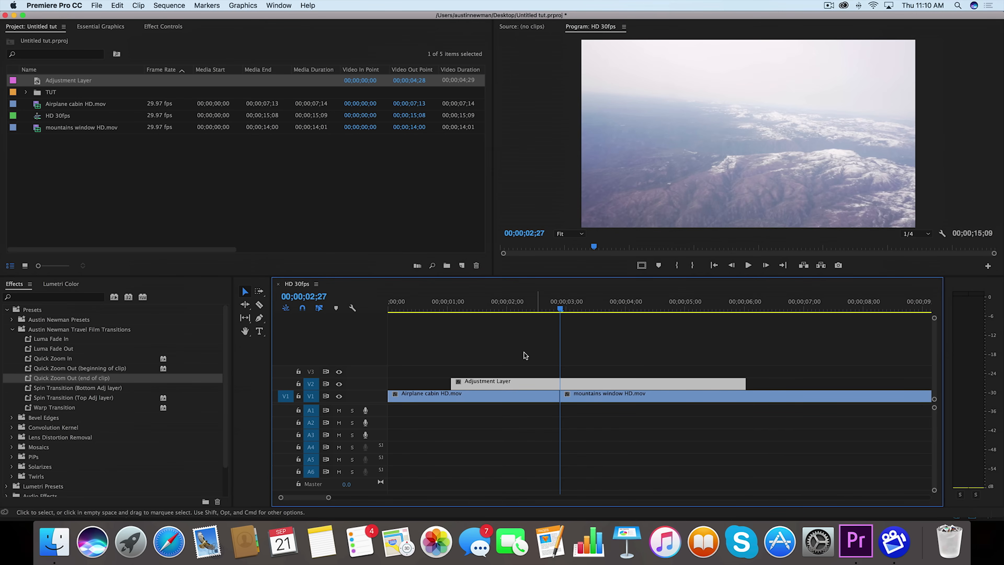
pyautogui.press('Left')
pyautogui.press('Left')
pyautogui.press('Left')
pyautogui.press('Left')
pyautogui.press('Left')
pyautogui.press('Left')
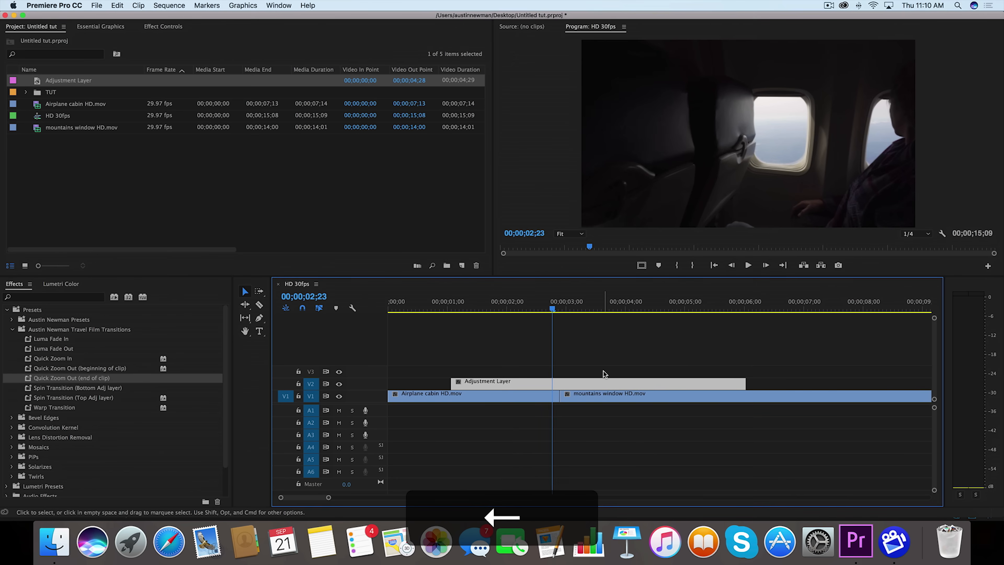
pyautogui.press('Left')
pyautogui.moveTo(453, 383); pyautogui.dragTo(548, 382)
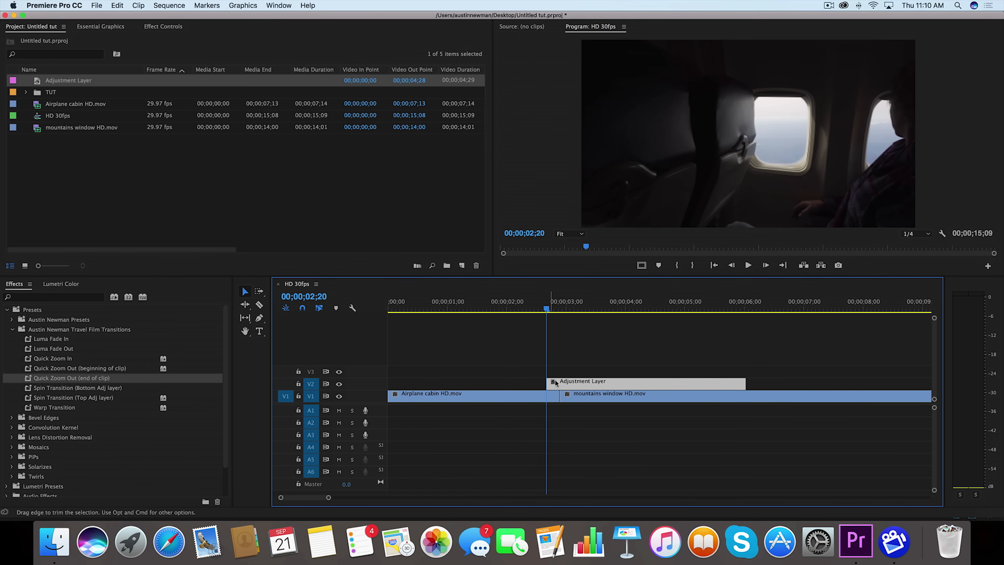
# Trim the end of the adjustment layer to 00;00;03;04, seven frames after the cut
pyautogui.press('Down')
pyautogui.press('Right')
pyautogui.press('Right')
pyautogui.press('Right')
pyautogui.press('Right')
pyautogui.press('Right')
pyautogui.press('Right')
pyautogui.press('Right')
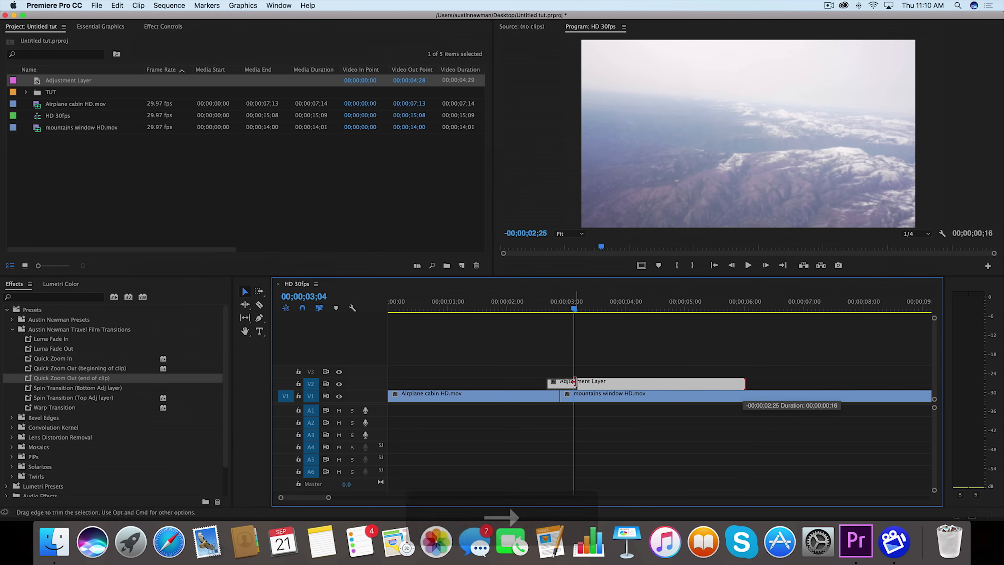
pyautogui.moveTo(740, 384); pyautogui.dragTo(573, 383)
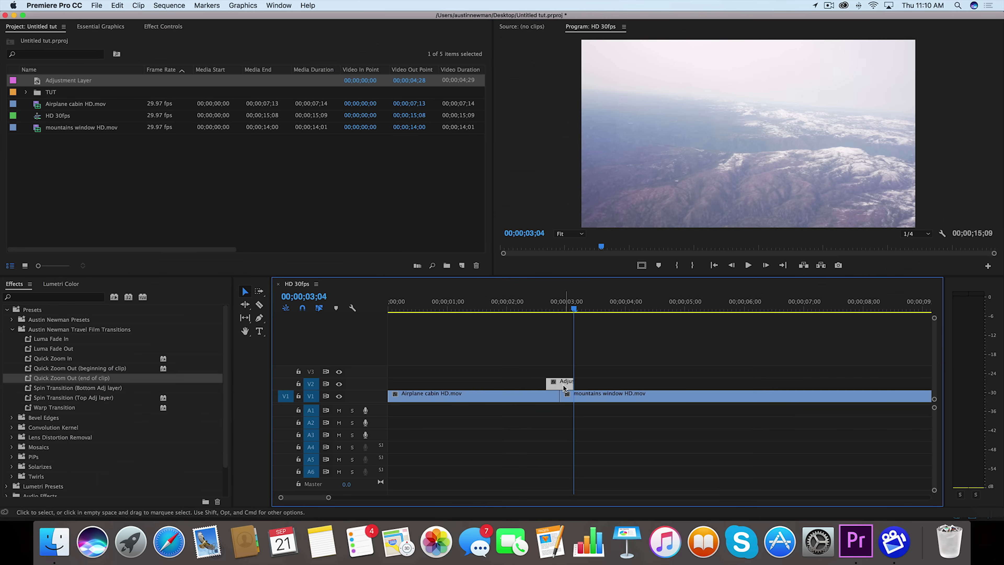
# Duplicate the adjustment layer onto V3 and apply the Spin Transition presets, Bottom Adj layer on V2 and Top Adj layer on V3
pyautogui.moveTo(563, 386); pyautogui.dragTo(563, 373)
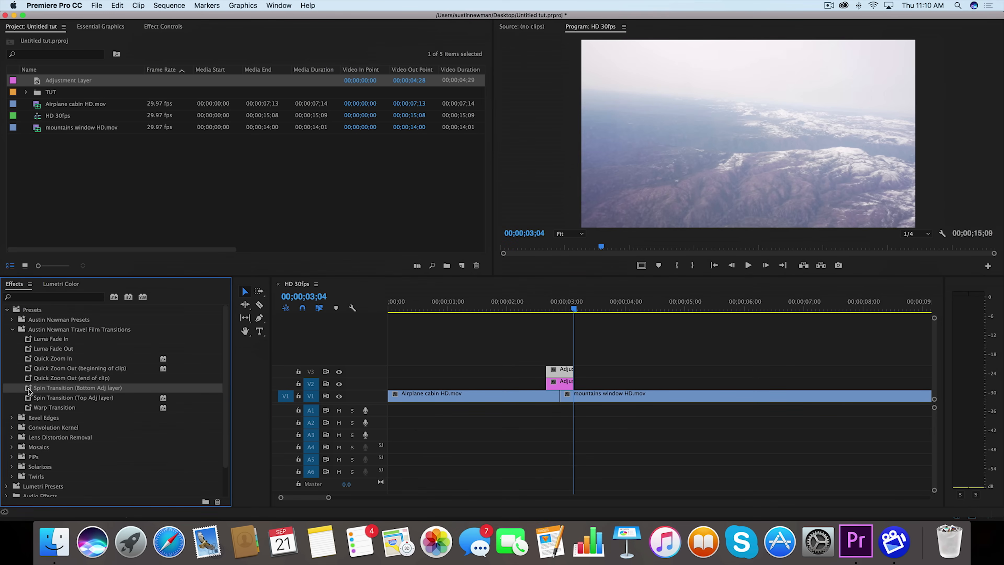
pyautogui.moveTo(28, 388); pyautogui.dragTo(558, 383)
pyautogui.click(25, 396)
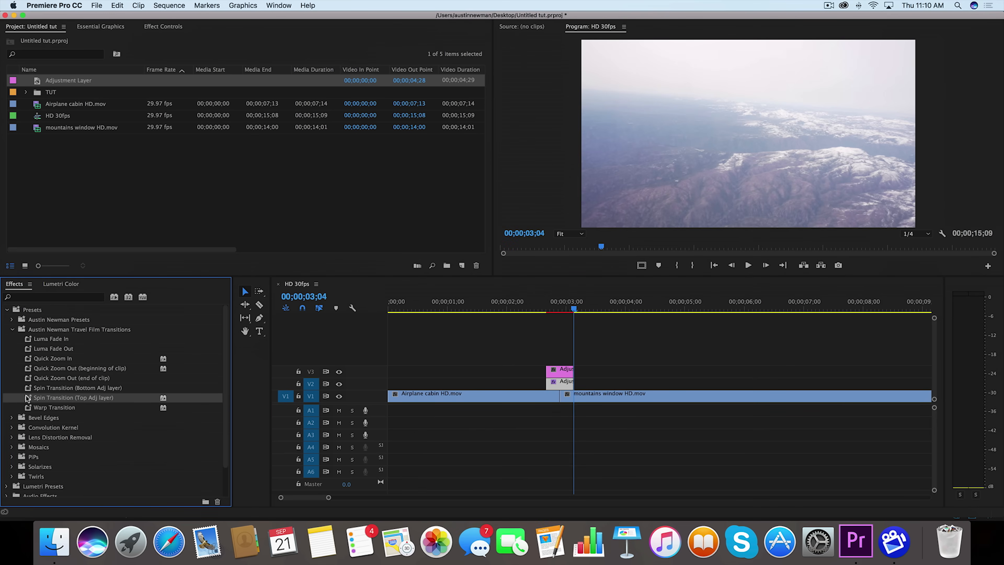
pyautogui.moveTo(27, 397); pyautogui.dragTo(561, 372)
pyautogui.moveTo(561, 371); pyautogui.dragTo(561, 373)
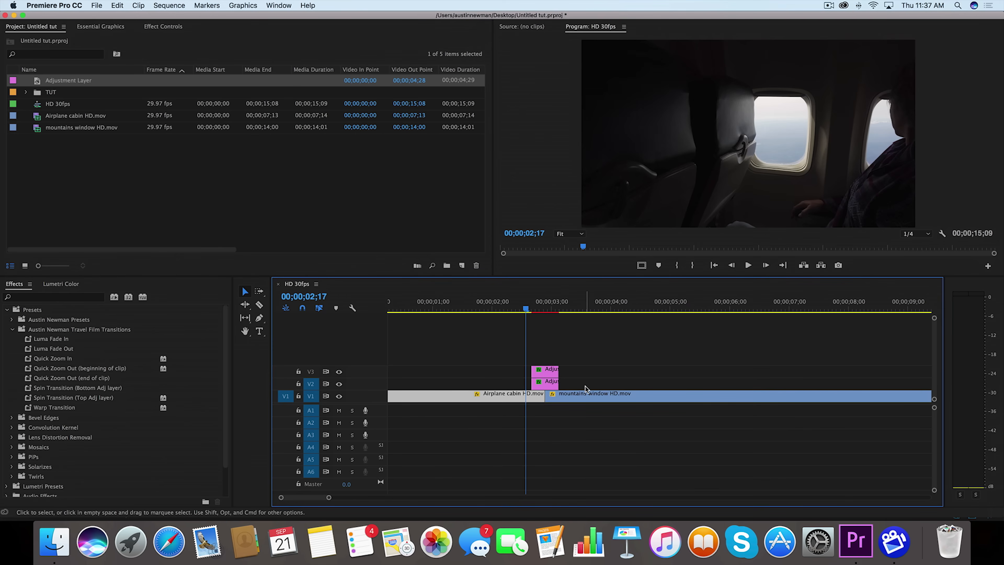
# Add a Cross Dissolve at the cut between the two V1 clips and play back the spin transition
pyautogui.click(46, 297)
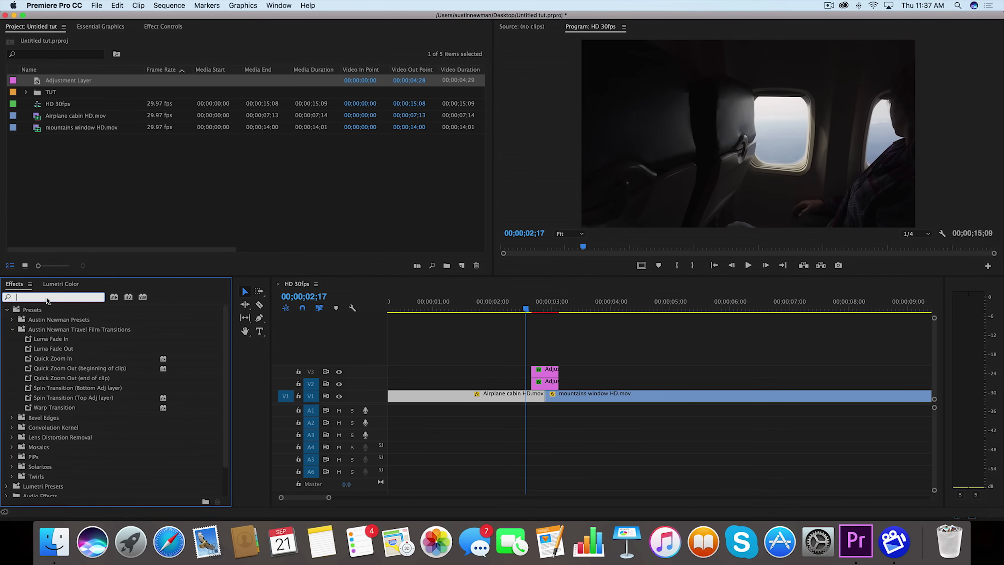
pyautogui.write('cross')
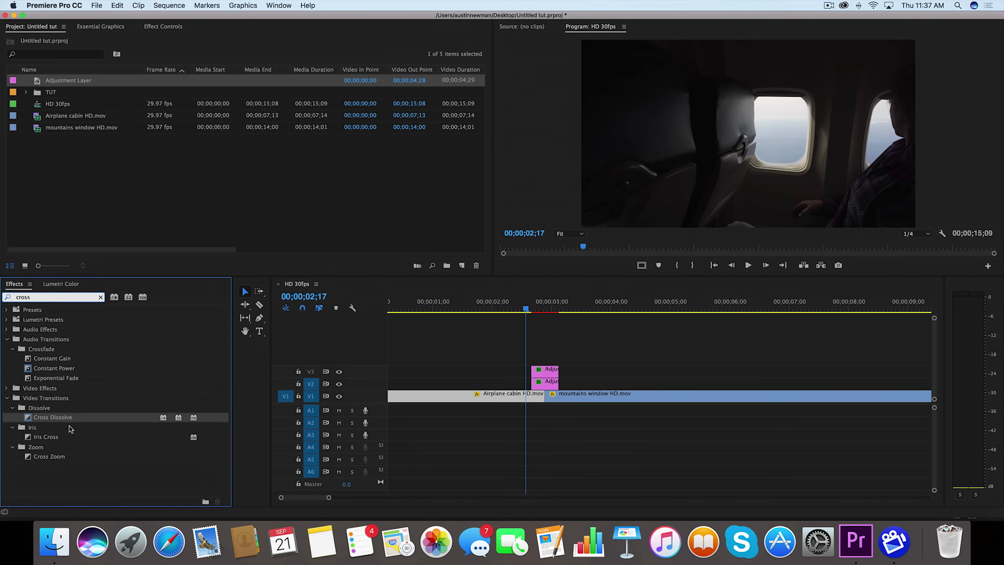
pyautogui.moveTo(27, 418); pyautogui.dragTo(544, 394)
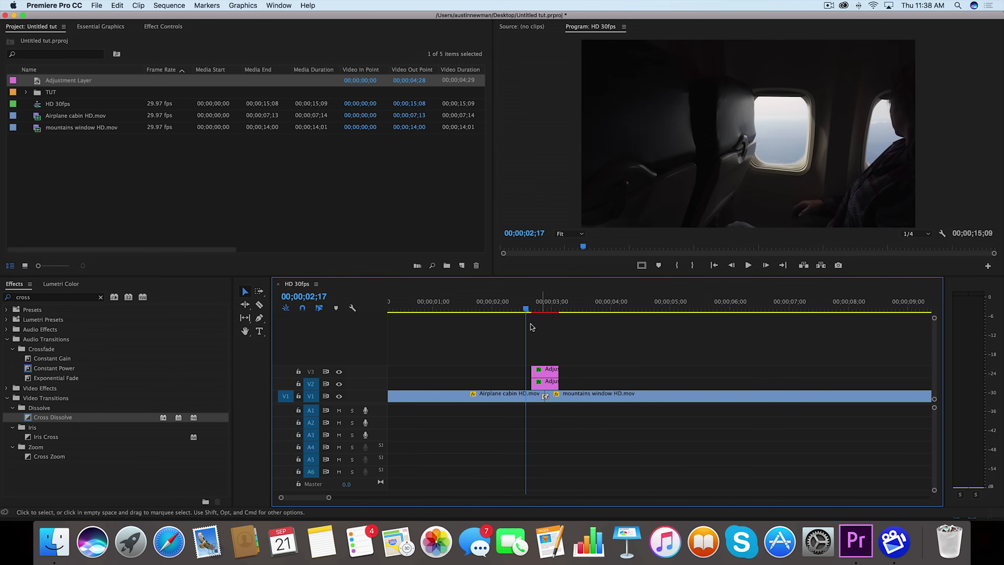
pyautogui.press('space')
pyautogui.press('space')
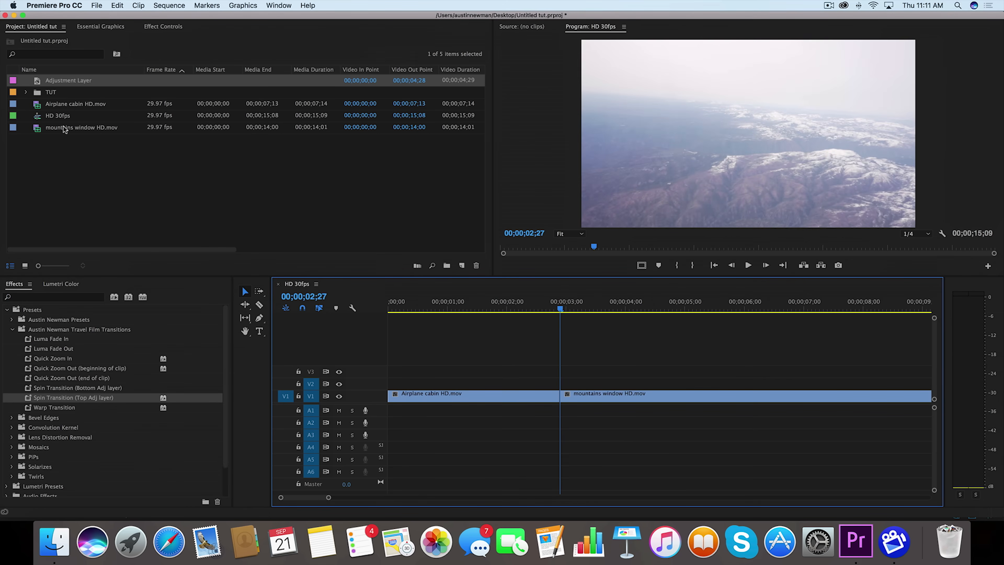
# Place the adjustment layer on V2 across the cut and apply the Warp Transition preset to it
pyautogui.moveTo(36, 81); pyautogui.dragTo(441, 382)
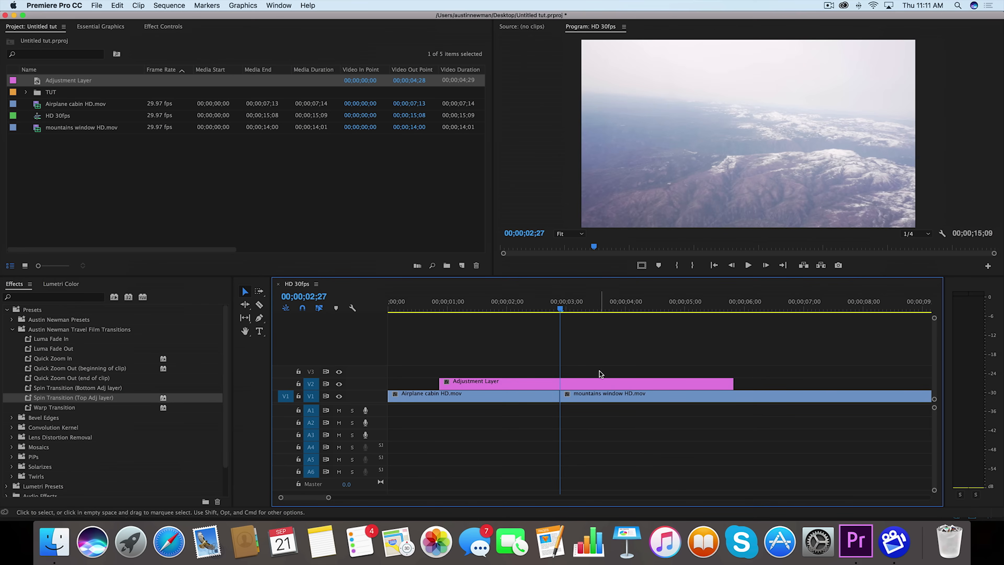
pyautogui.click(28, 407)
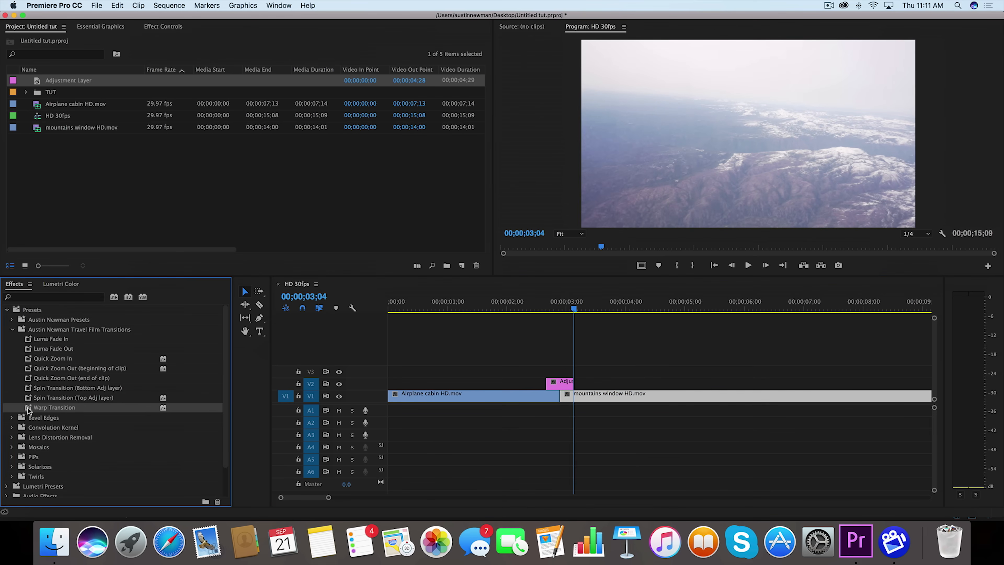
pyautogui.moveTo(28, 408); pyautogui.dragTo(558, 382)
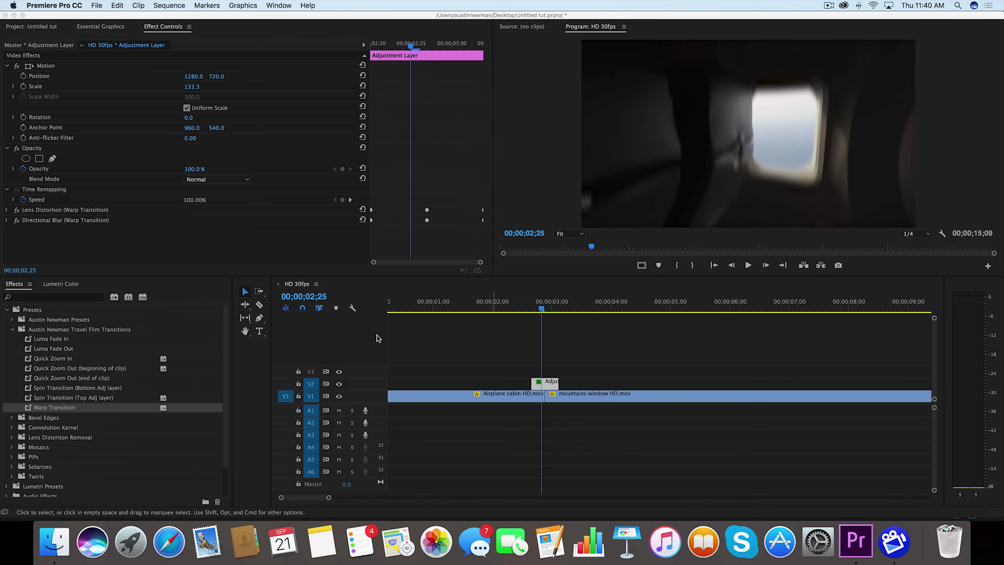
# Find the Cross Dissolve transition and add it at the V1 cut beneath the Warp Transition adjustment layer
pyautogui.click(73, 297)
pyautogui.write('cr')
pyautogui.write('oss')
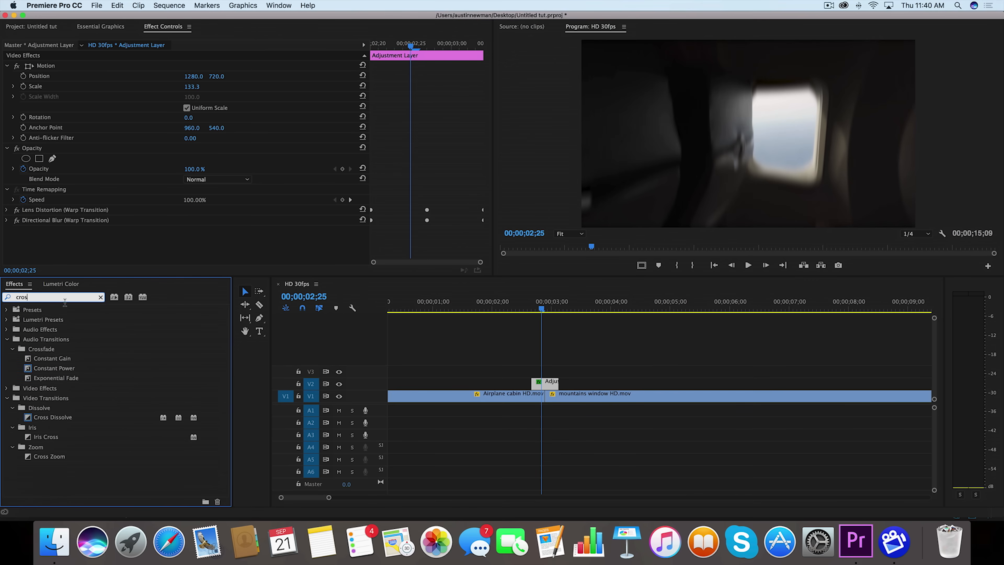
pyautogui.moveTo(31, 418); pyautogui.dragTo(545, 396)
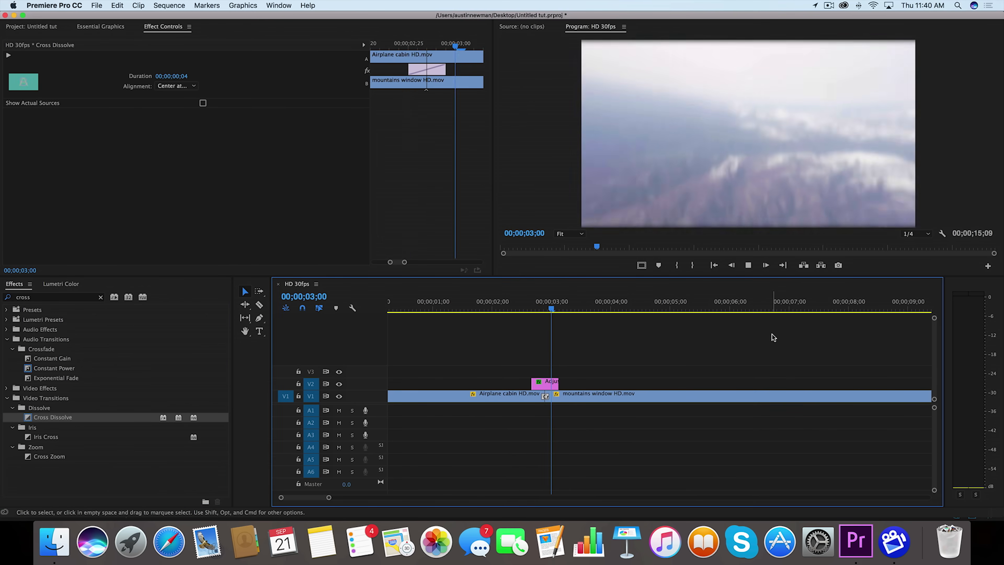